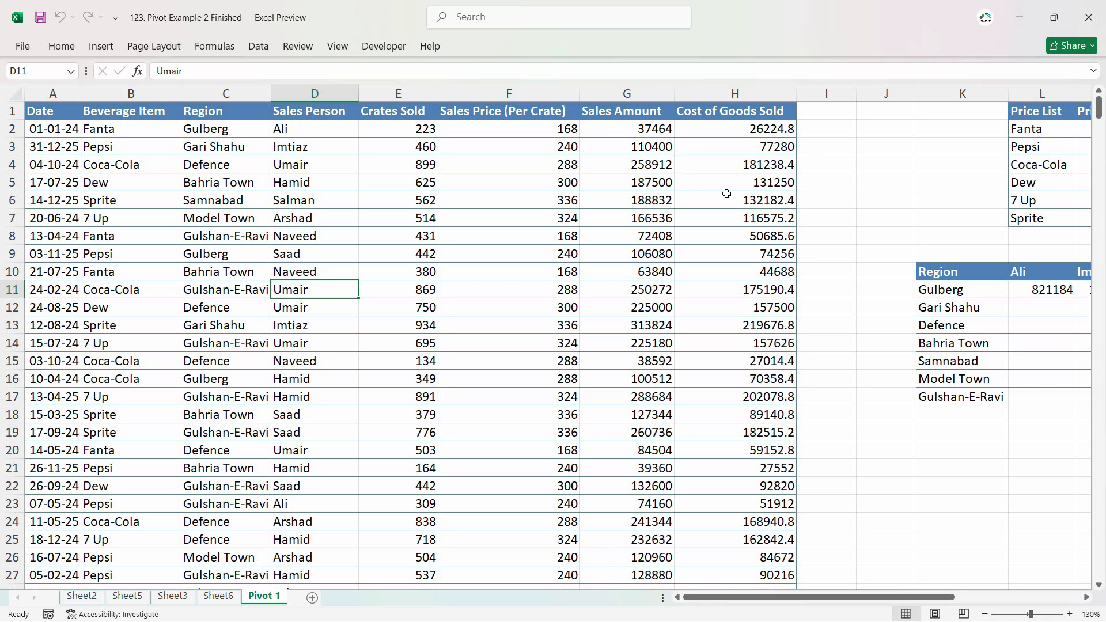
pyautogui.click(702, 163)
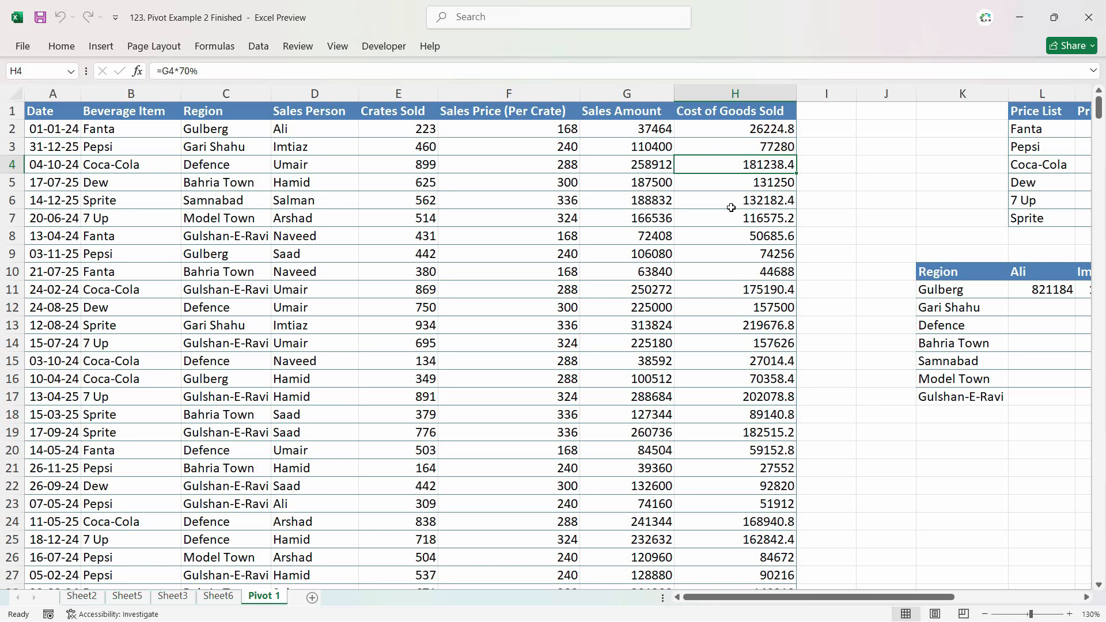
pyautogui.click(218, 596)
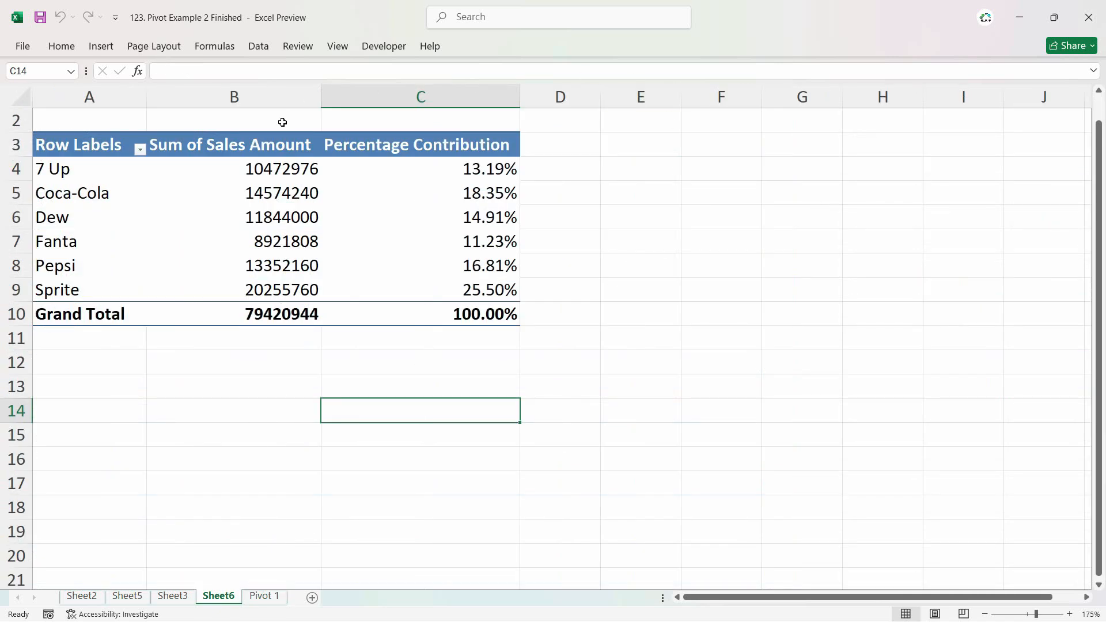
pyautogui.click(286, 163)
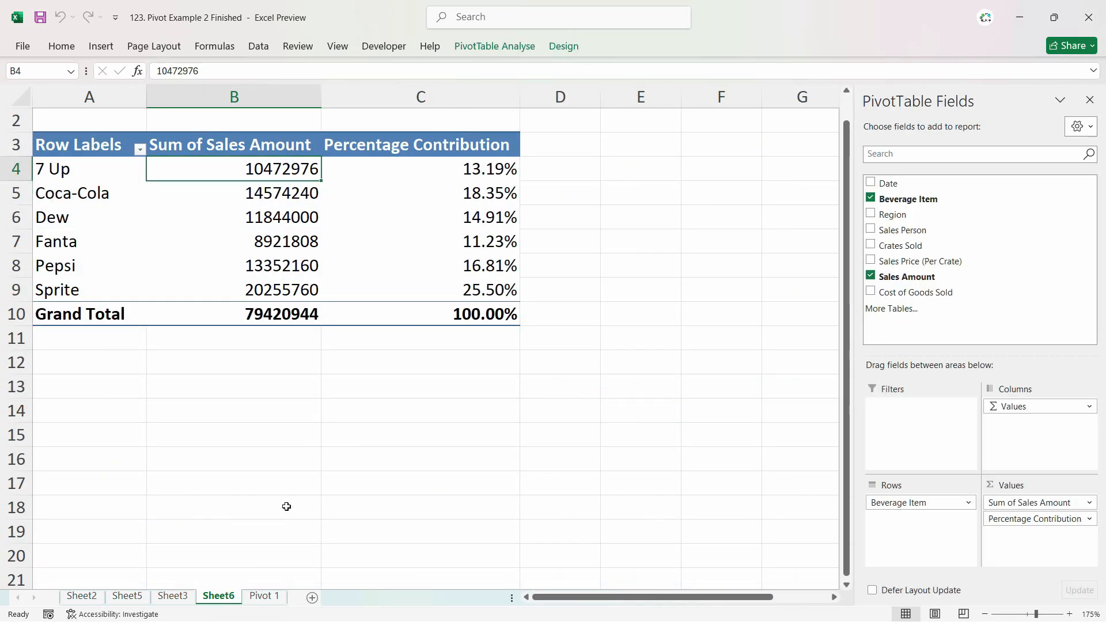
# - Rename Sheet2 as "Sales Person Region Wise Sales"
pyautogui.click(89, 597)
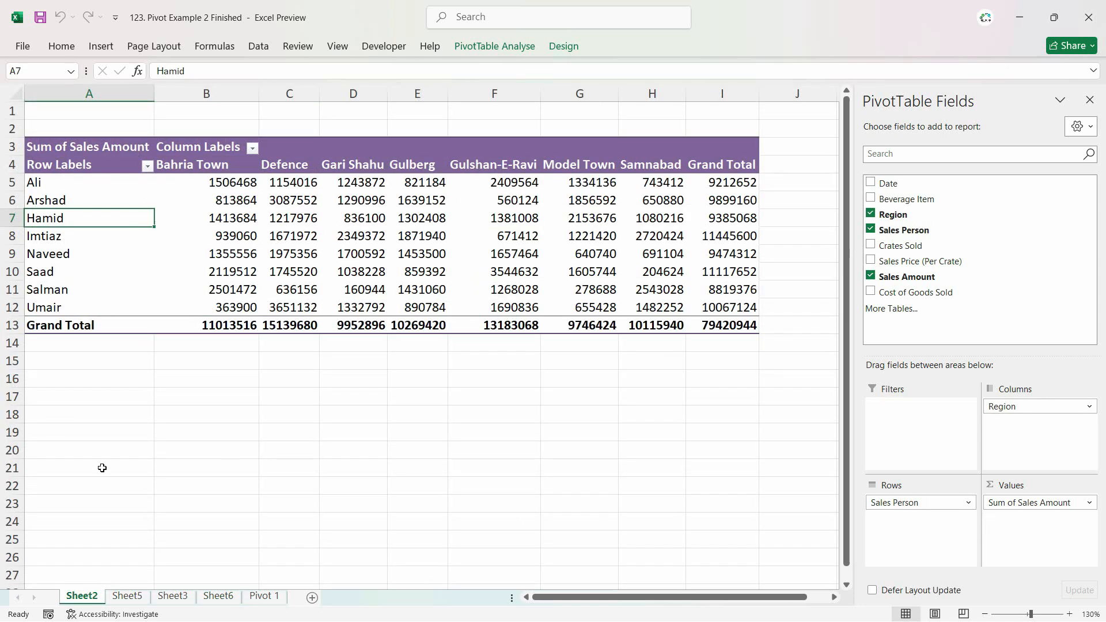
pyautogui.doubleClick(97, 597)
pyautogui.write('Sales Pe')
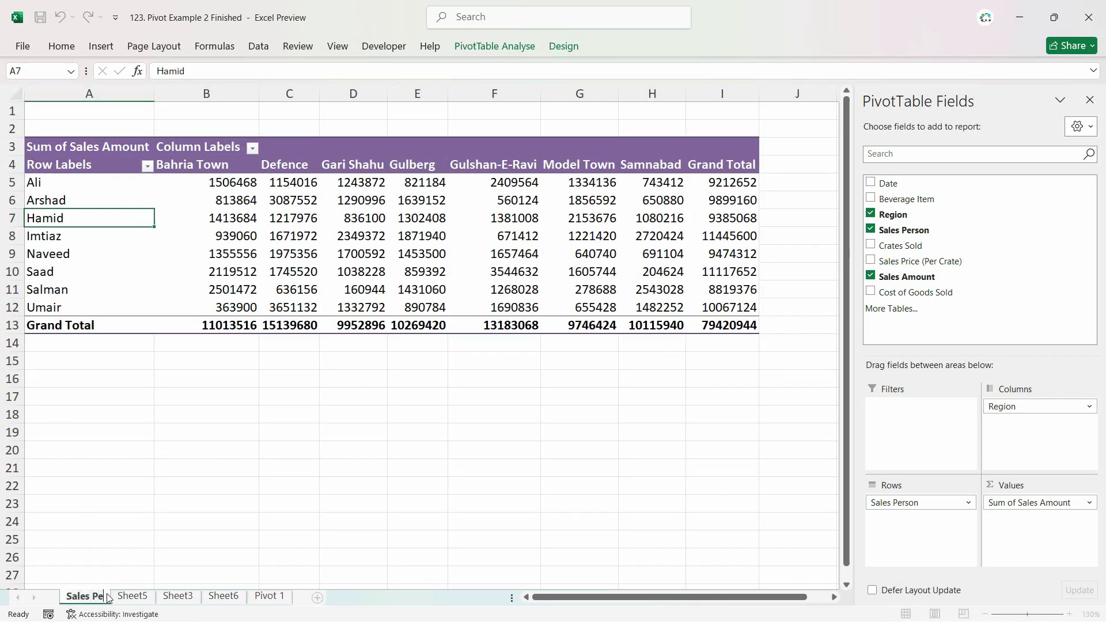
pyautogui.write('rson Region')
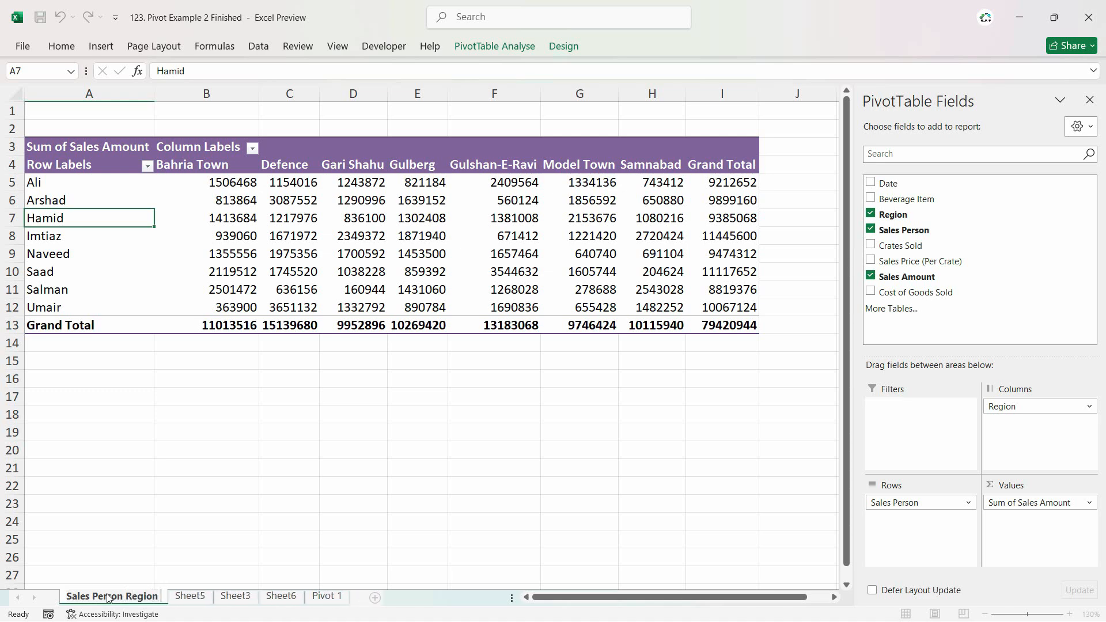
pyautogui.write(' Wise Sales')
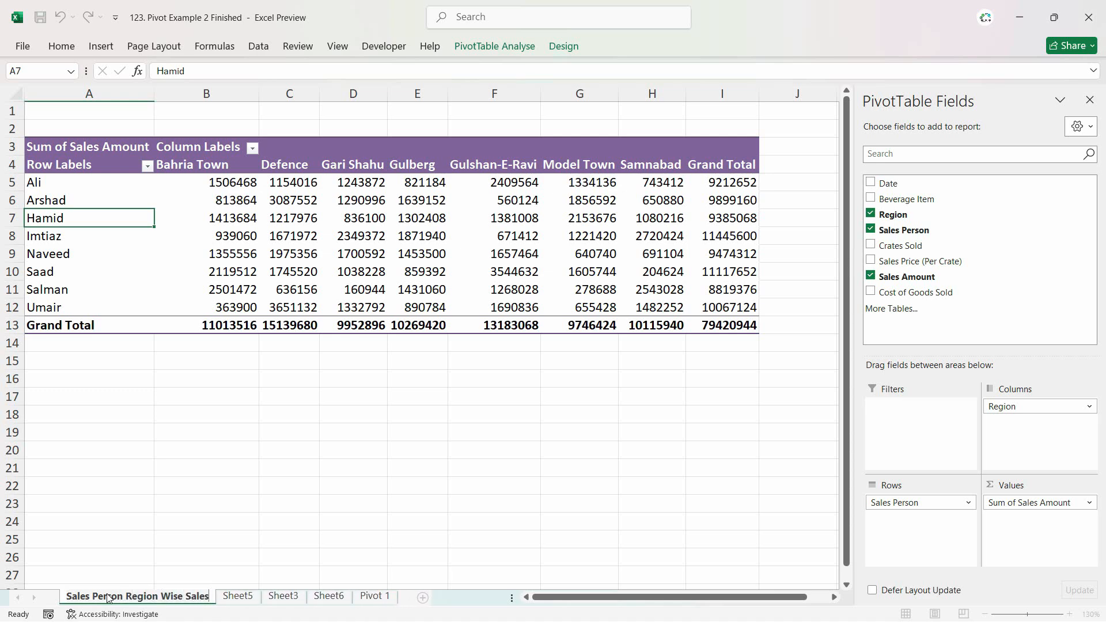
# - Delete Sheet5 and rename Sheet3 as "Multi Level Analysis"
pyautogui.rightClick(237, 595)
pyautogui.click(283, 413)
pyautogui.click(529, 357)
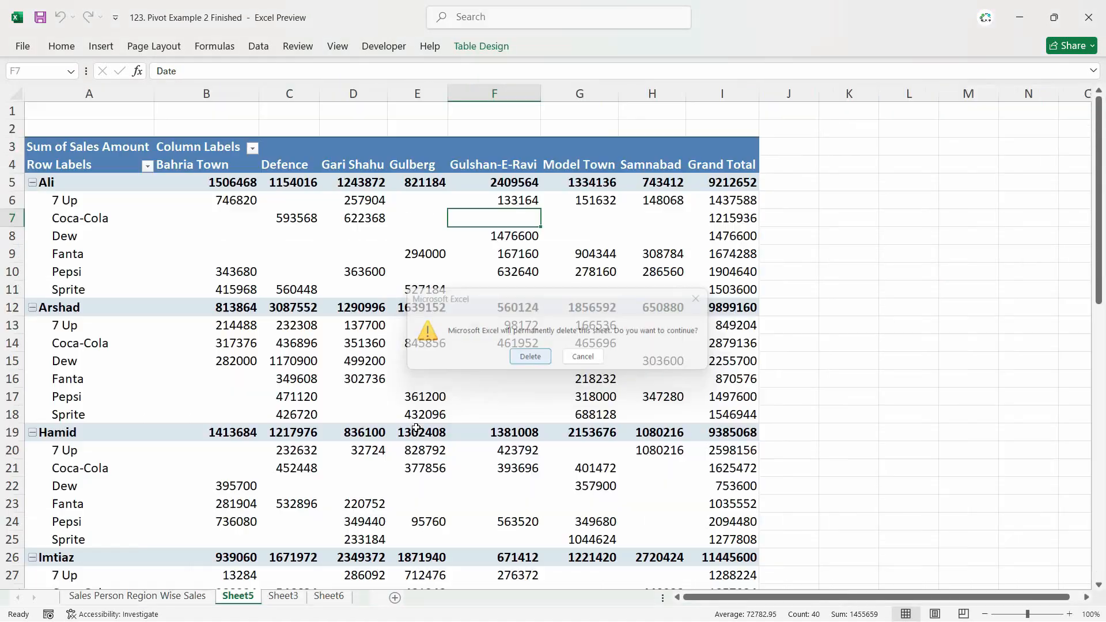
pyautogui.write('Multi')
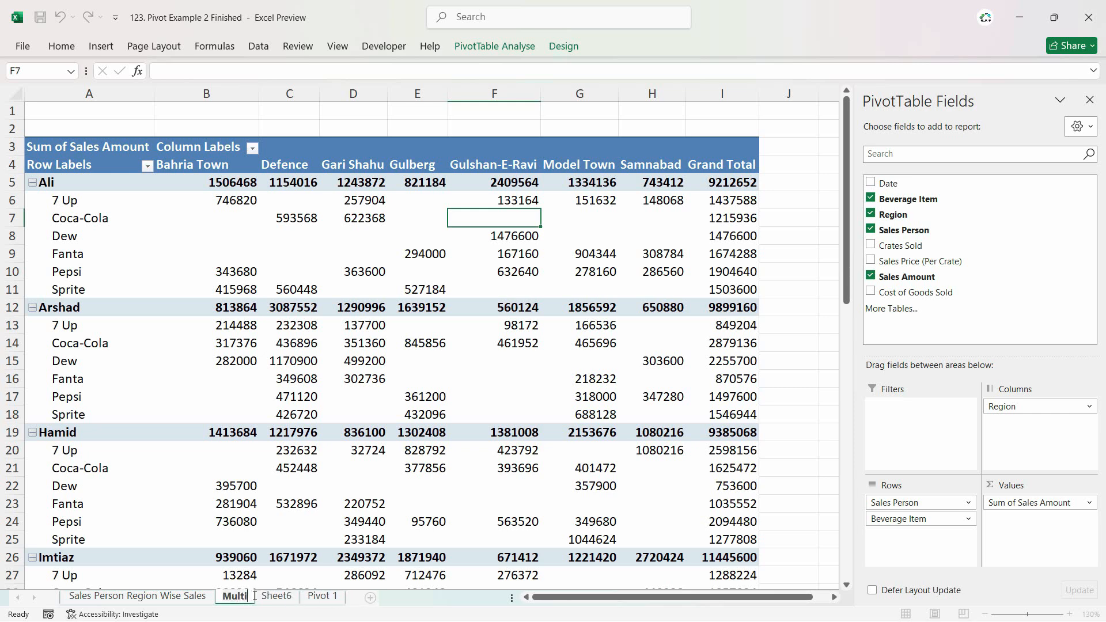
pyautogui.write(' Level Analysis')
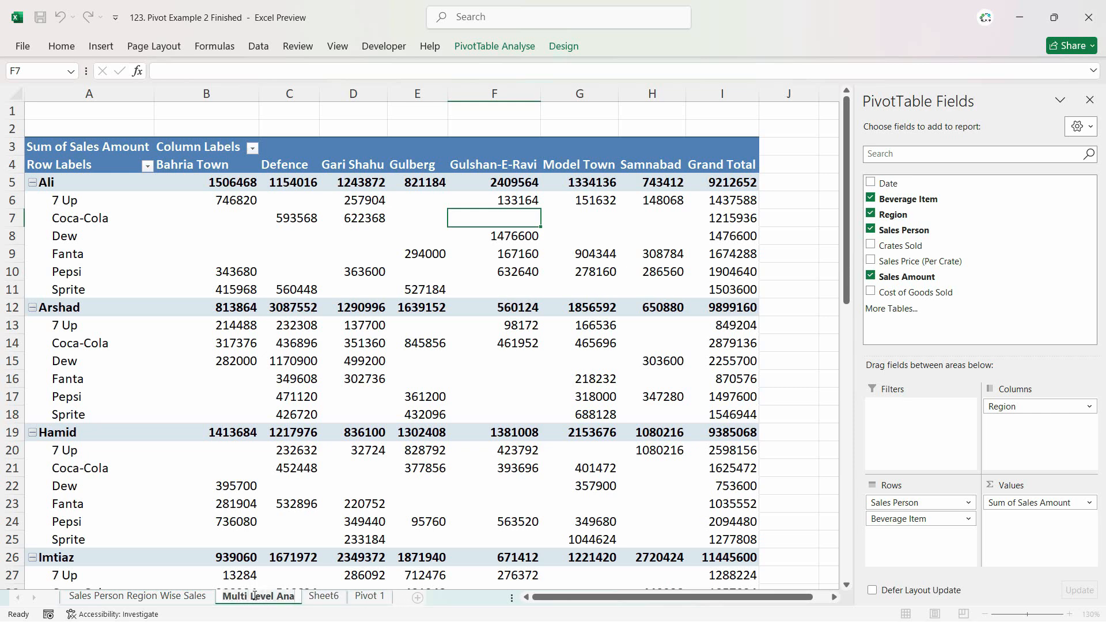
# - Rename Sheet6 as "Beverage Wise Cont as percentag"
pyautogui.click(351, 599)
pyautogui.write('Beve')
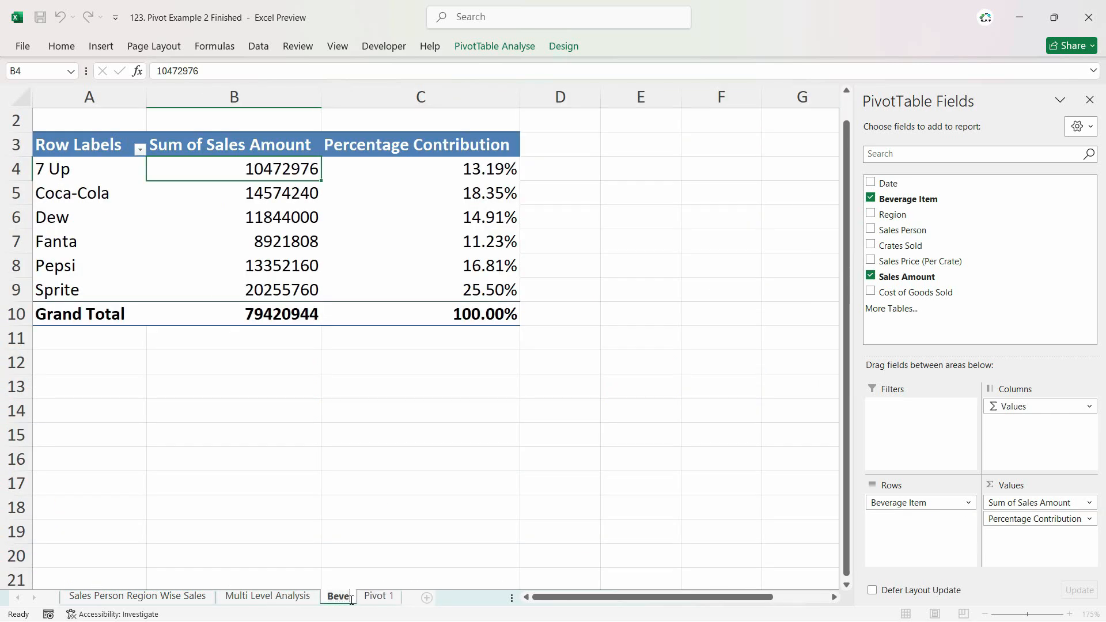
pyautogui.write('rage Wise Cont')
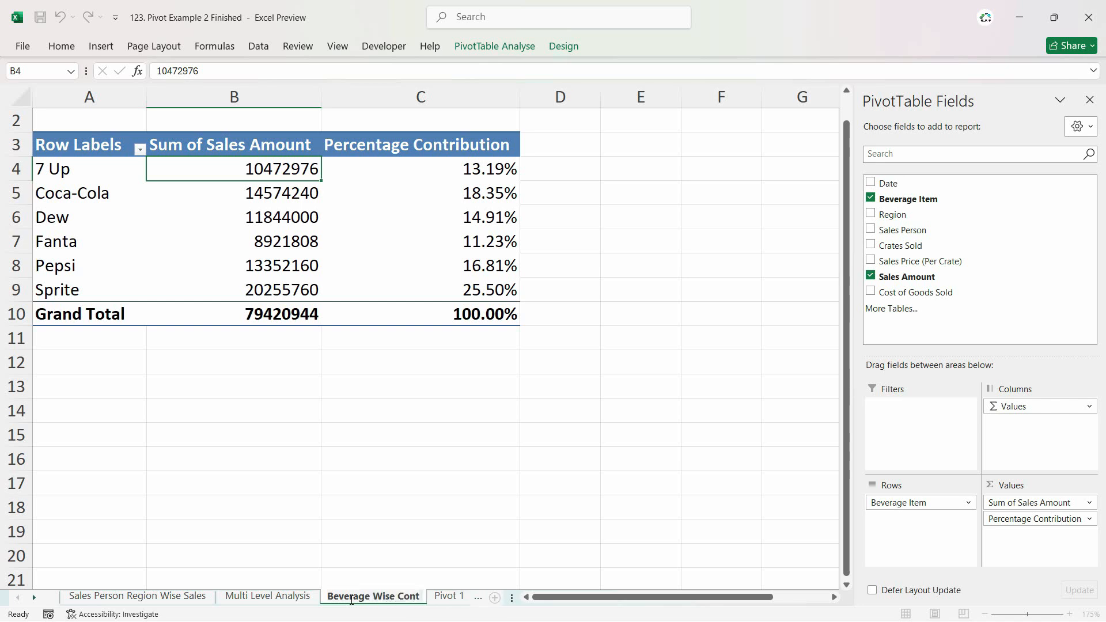
pyautogui.write(' as percentag')
# - Insert a PivotTable on a new worksheet from the sales data range on the Pivot 1 sheet
pyautogui.click(352, 596)
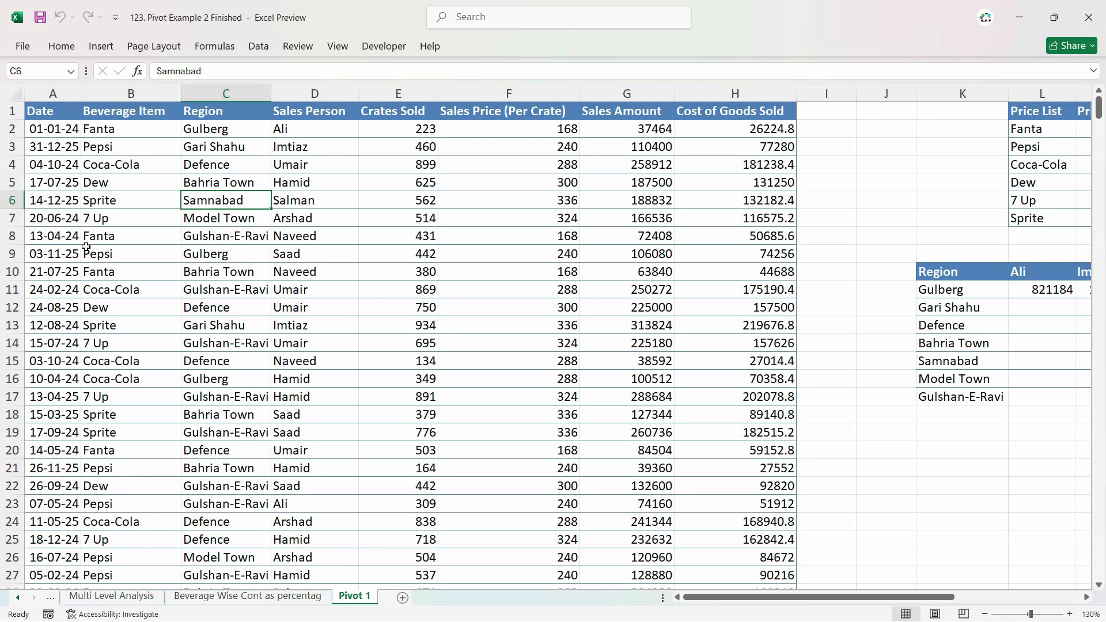
pyautogui.hotkey('alt', 'n')
pyautogui.press('v')
pyautogui.press('t')
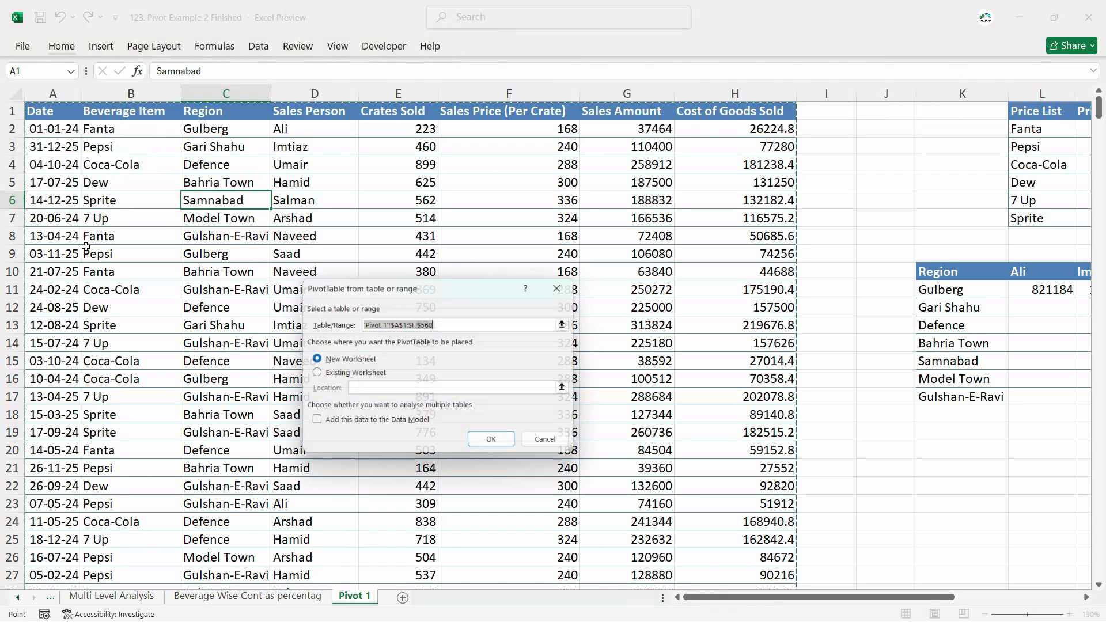
pyautogui.press('Return')
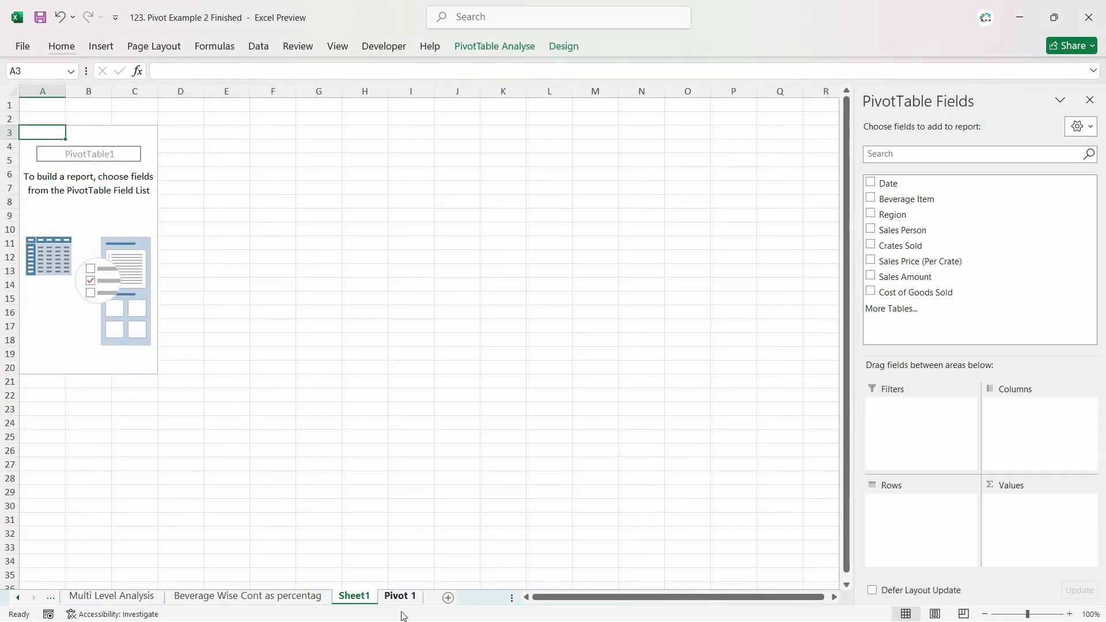
# - Rename the new PivotTable's worksheet as "Use of Calculated Fields"
pyautogui.doubleClick(367, 595)
pyautogui.write('use')
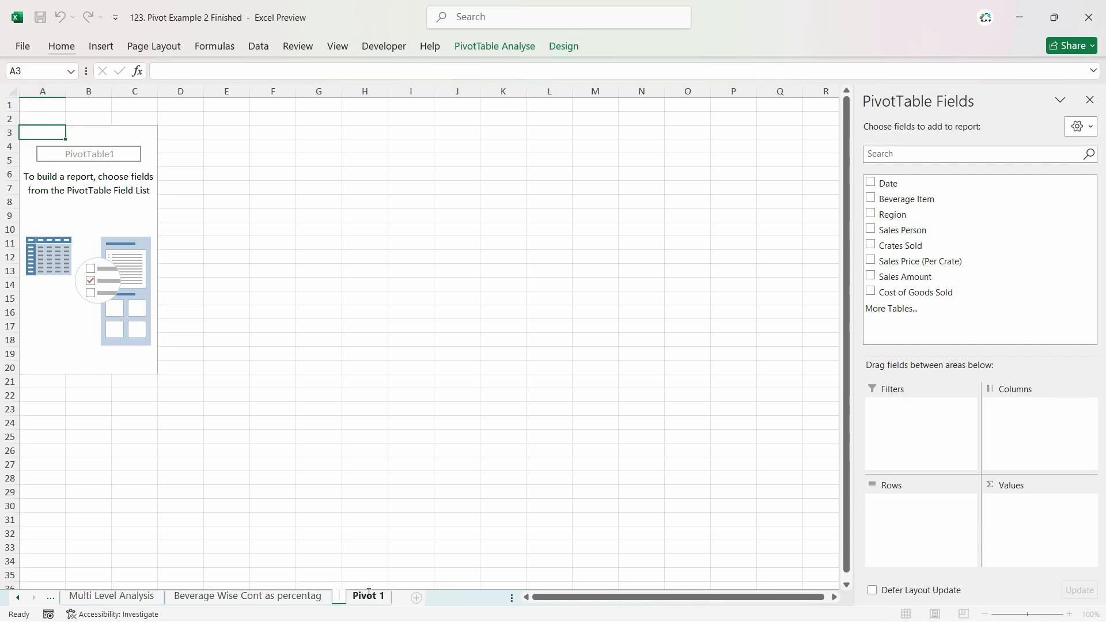
pyautogui.press('BackSpace')
pyautogui.press('BackSpace')
pyautogui.press('BackSpace')
pyautogui.write('Use of Calculated Fields')
# - Place Region in the PivotTable's rows and Sales Amount in its values
pyautogui.click(88, 202)
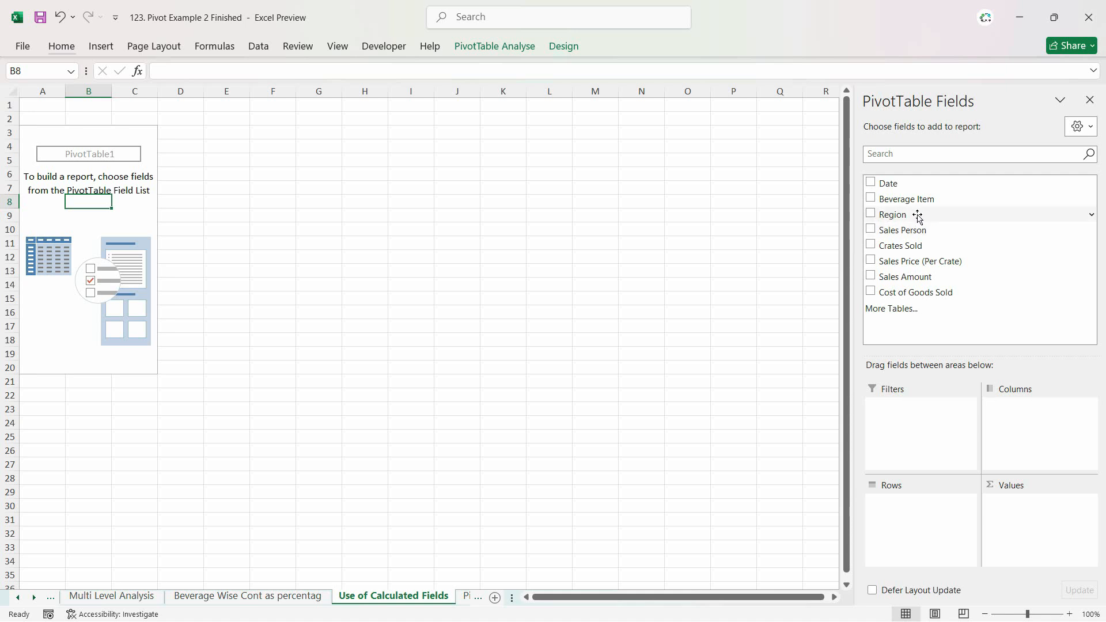
pyautogui.moveTo(918, 218); pyautogui.dragTo(899, 530)
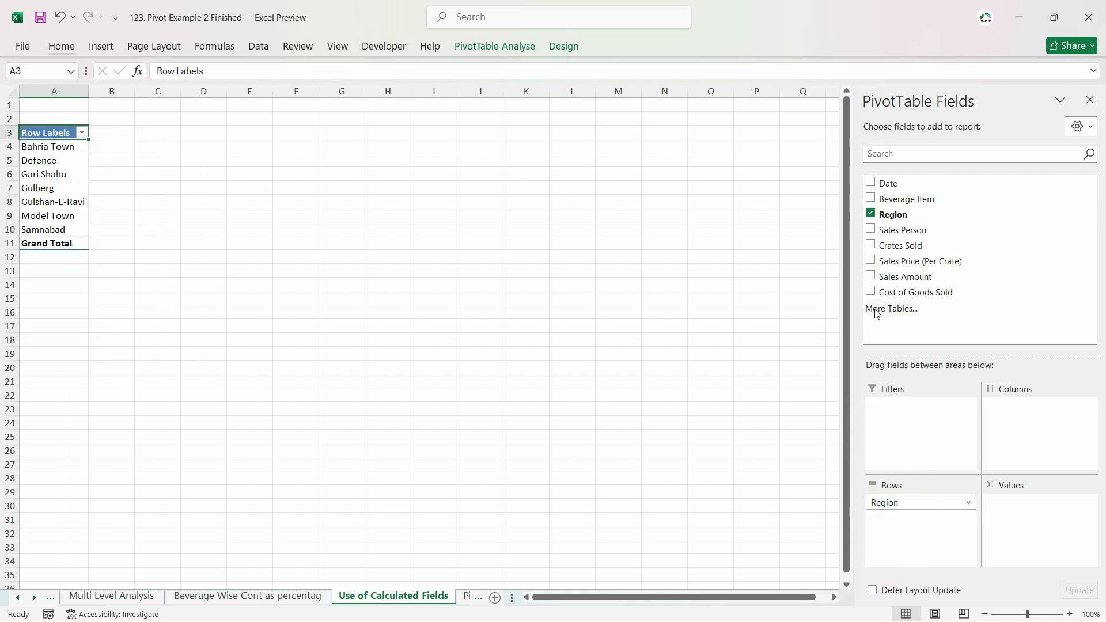
pyautogui.moveTo(898, 288); pyautogui.dragTo(1012, 530)
# - Rename the Sum of Sales Amount column header as "Sales"
pyautogui.press('Right')
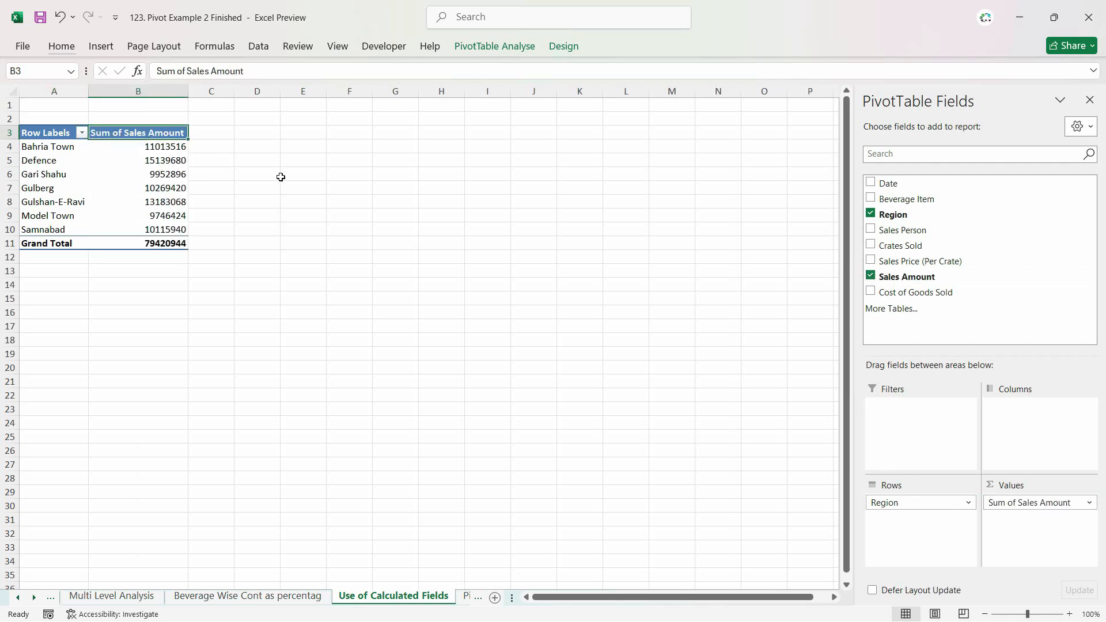
pyautogui.write('Sales')
pyautogui.press('Return')
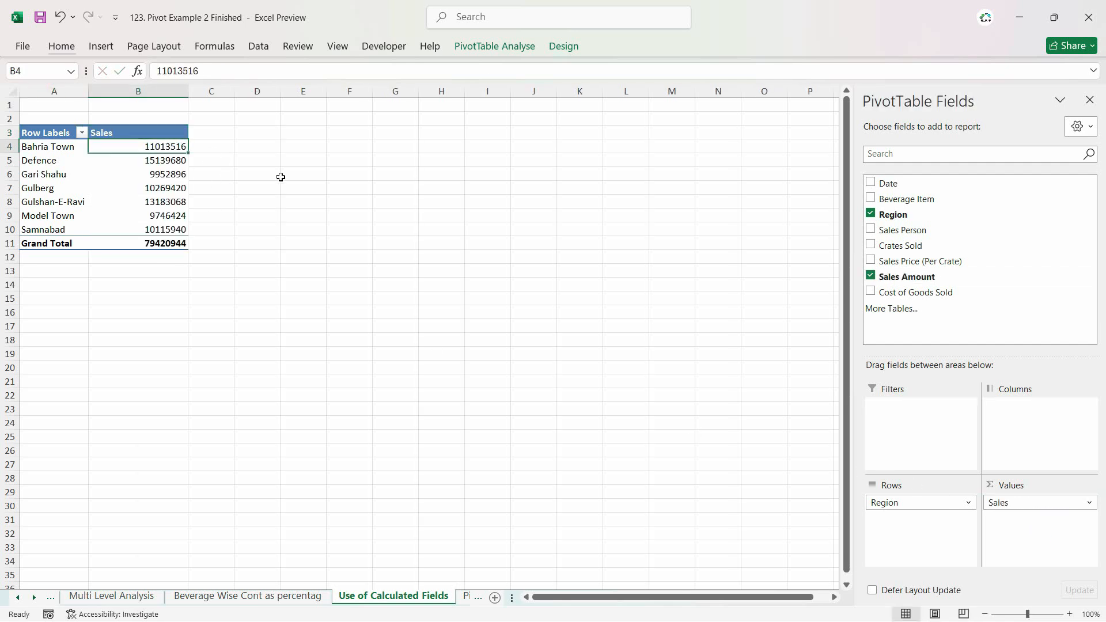
# - Rename the sales value column header in cell B3 as "Sales Total"
pyautogui.keyDown('ctrl'); pyautogui.scroll(6, 280, 177); pyautogui.keyUp('ctrl')
pyautogui.click(244, 126)
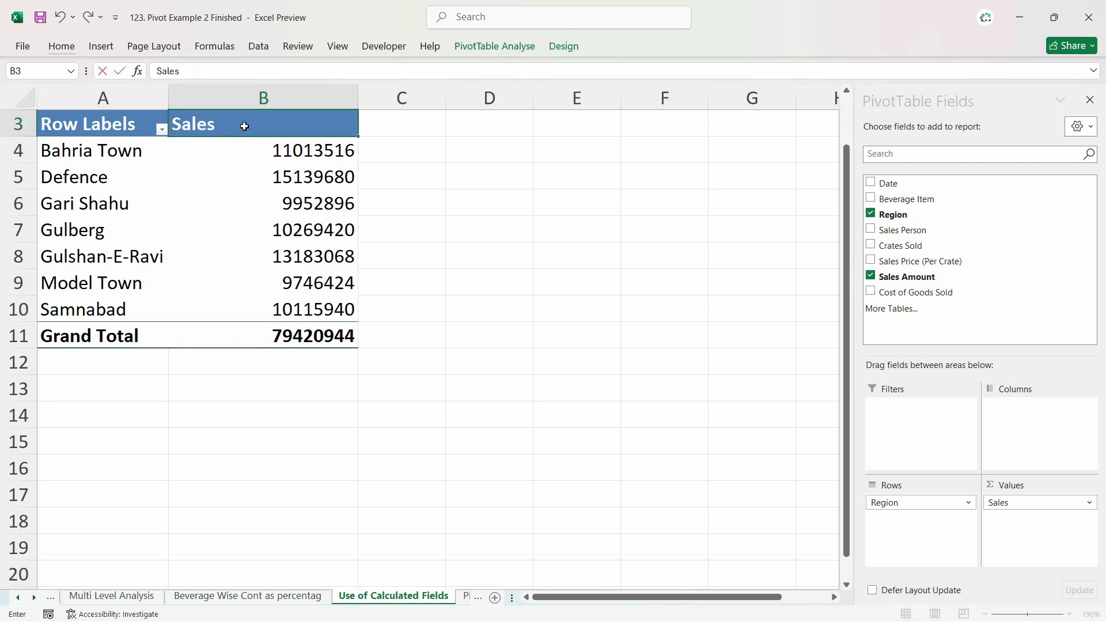
pyautogui.write('Sales Total')
pyautogui.press('Return')
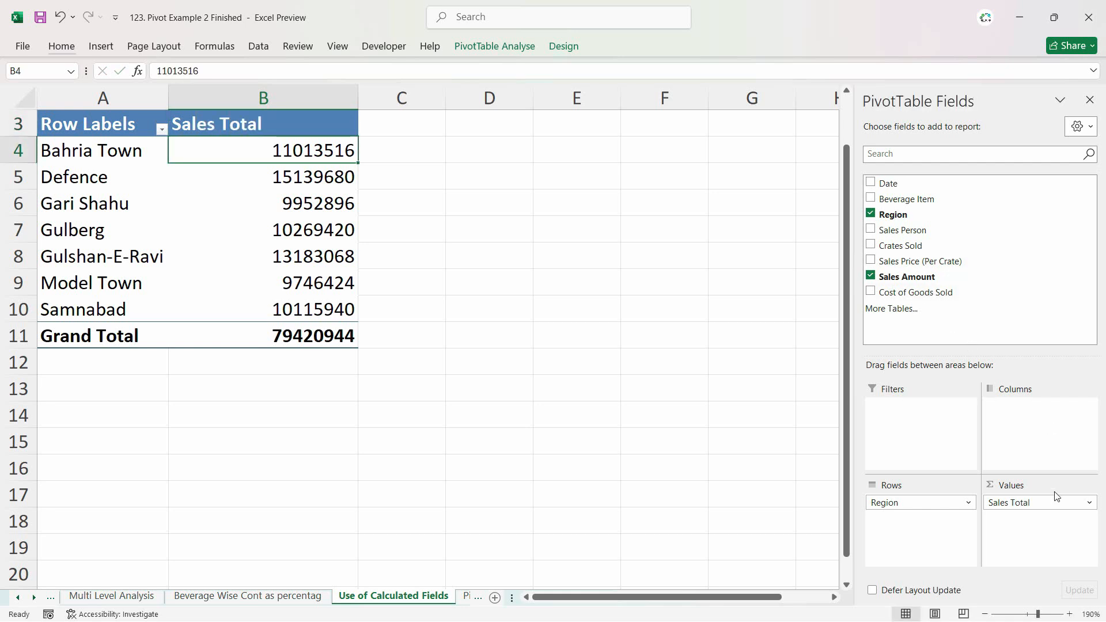
# - Add Cost of Goods Sold to the PivotTable's values and rename its column header as "Total CGS"
pyautogui.moveTo(899, 292); pyautogui.dragTo(1000, 522)
pyautogui.scroll(1, 392, 187)
pyautogui.doubleClick(393, 187)
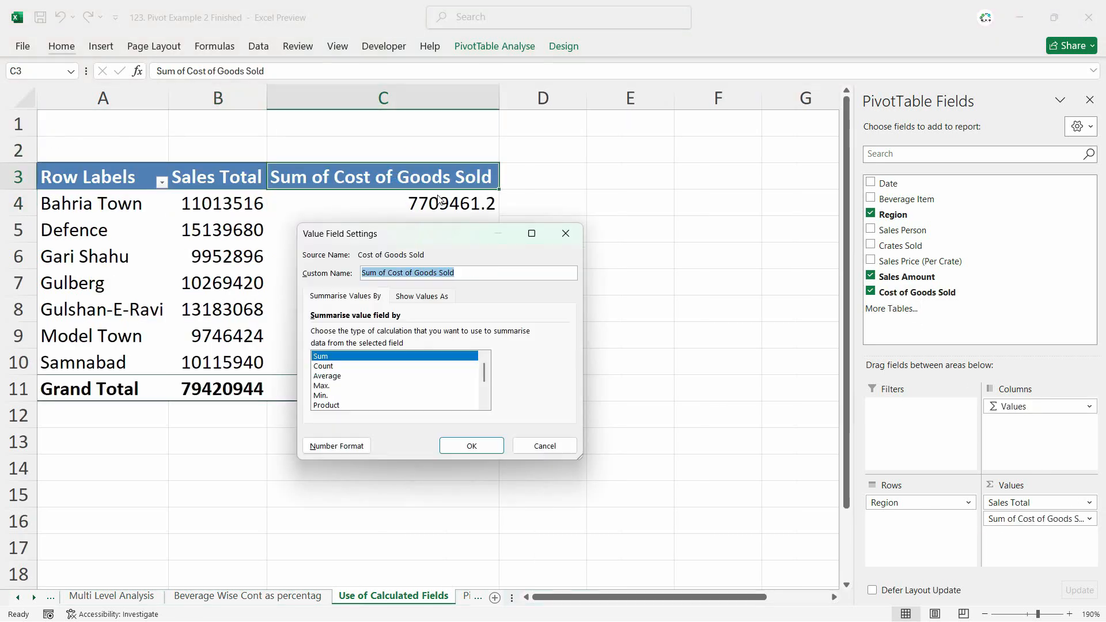
pyautogui.press('Escape')
pyautogui.write('Total CGS')
pyautogui.press('Return')
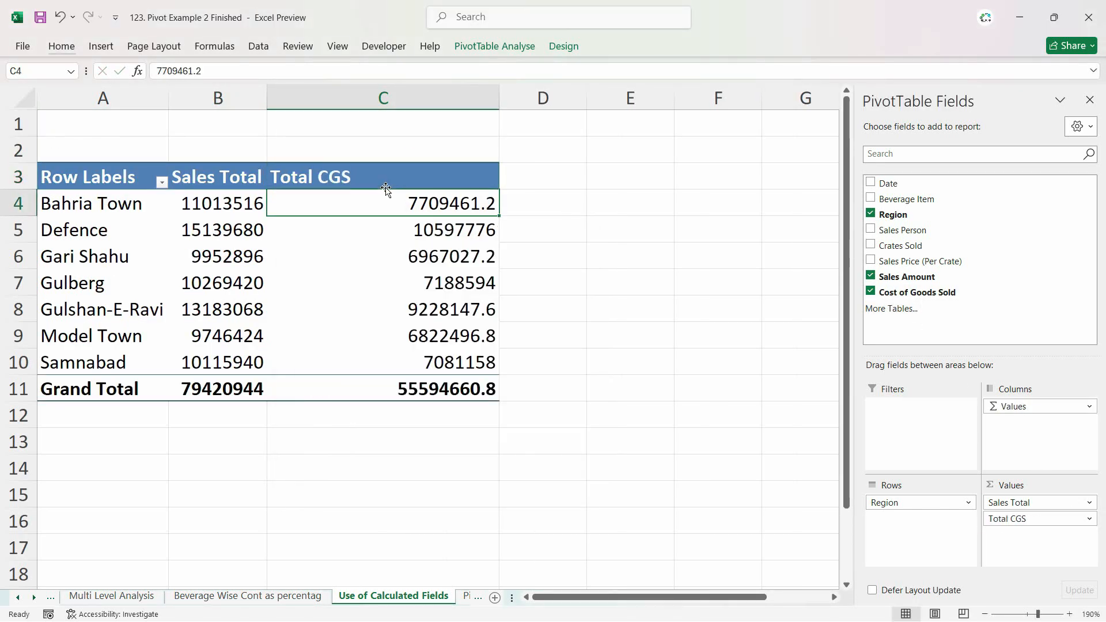
pyautogui.scroll(1, 328, 292)
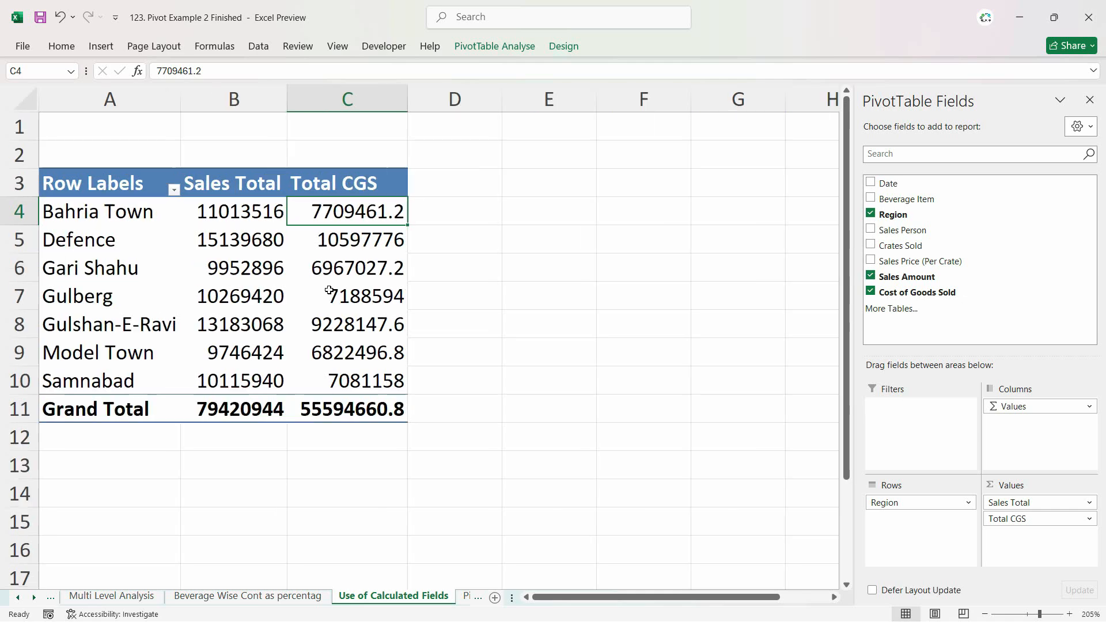
pyautogui.scroll(-2, 323, 306)
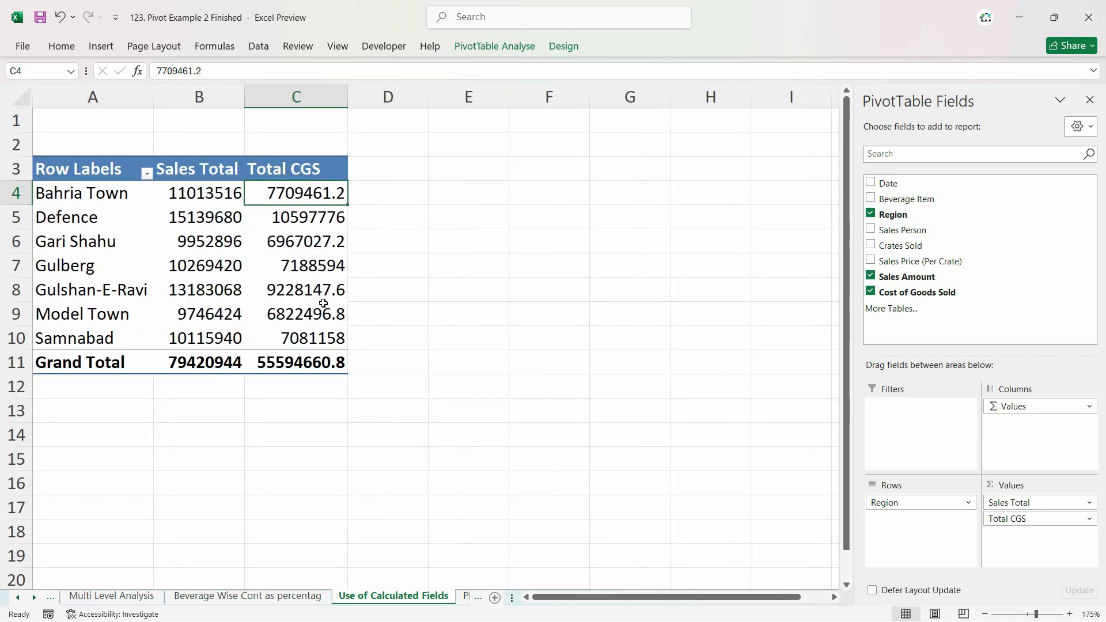
pyautogui.click(206, 219)
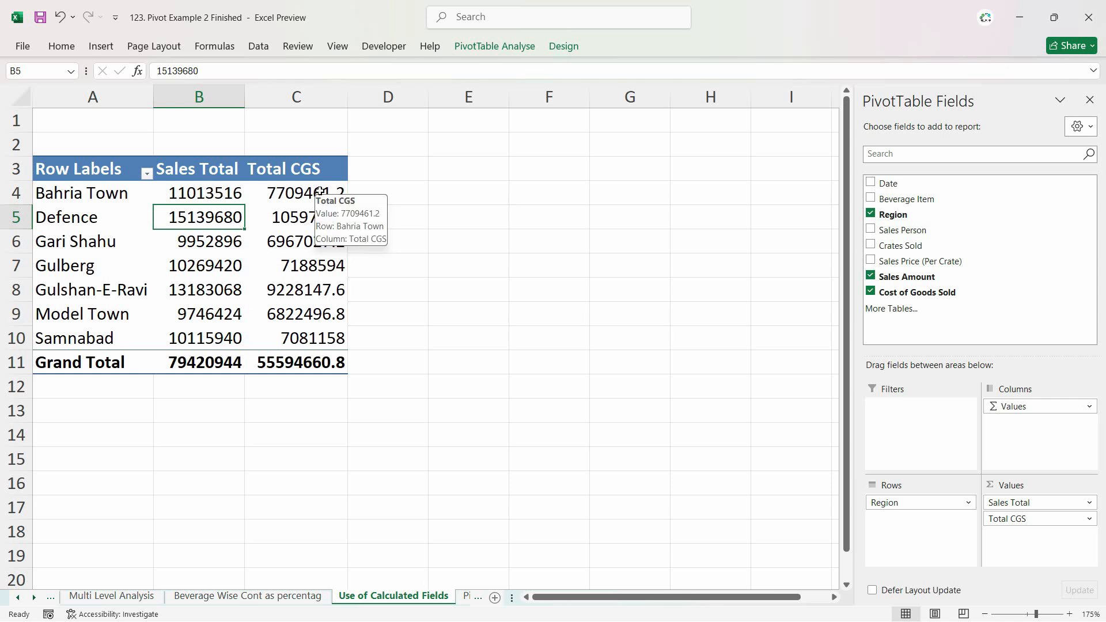
pyautogui.click(313, 213)
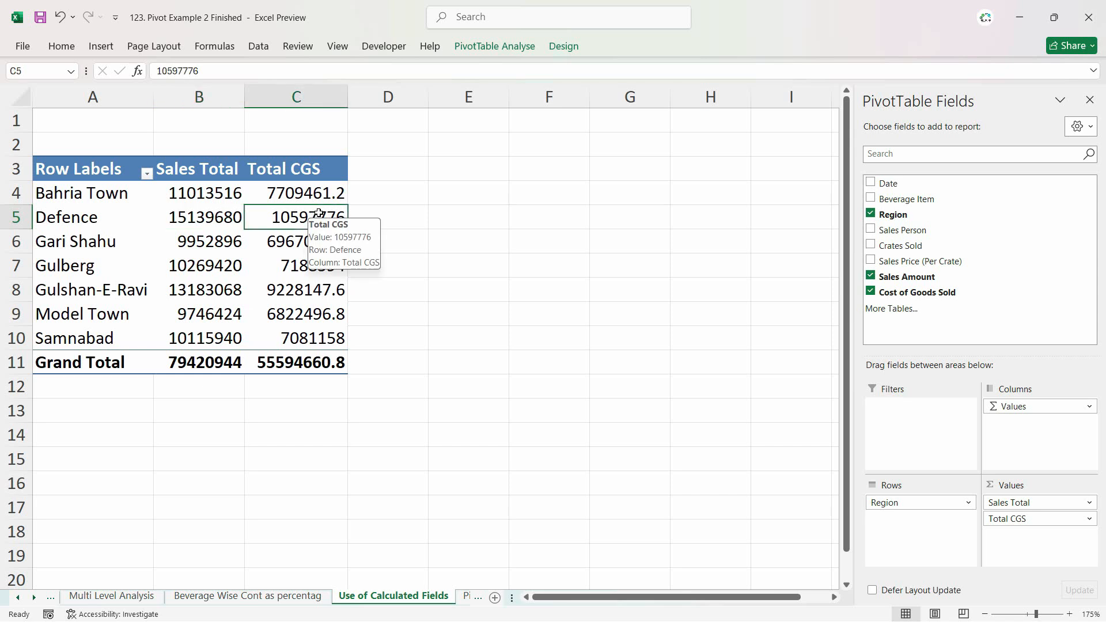
# - Add a calculated field named Profit to the PivotTable with the formula = 'Sales Amount'- 'Cost of Goods Sold'
pyautogui.click(493, 50)
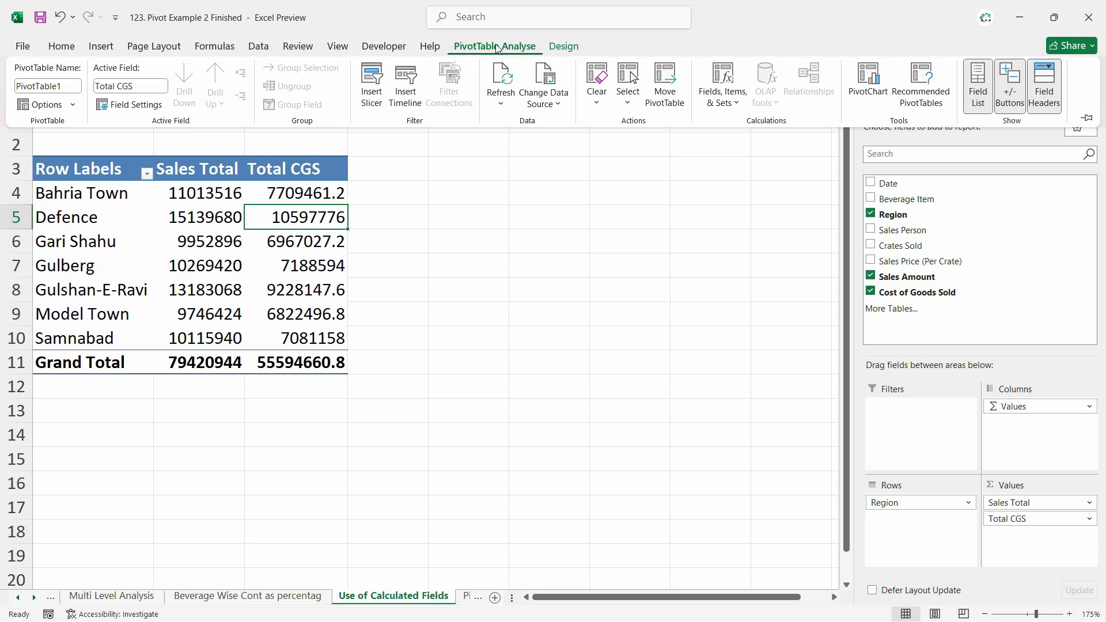
pyautogui.click(724, 104)
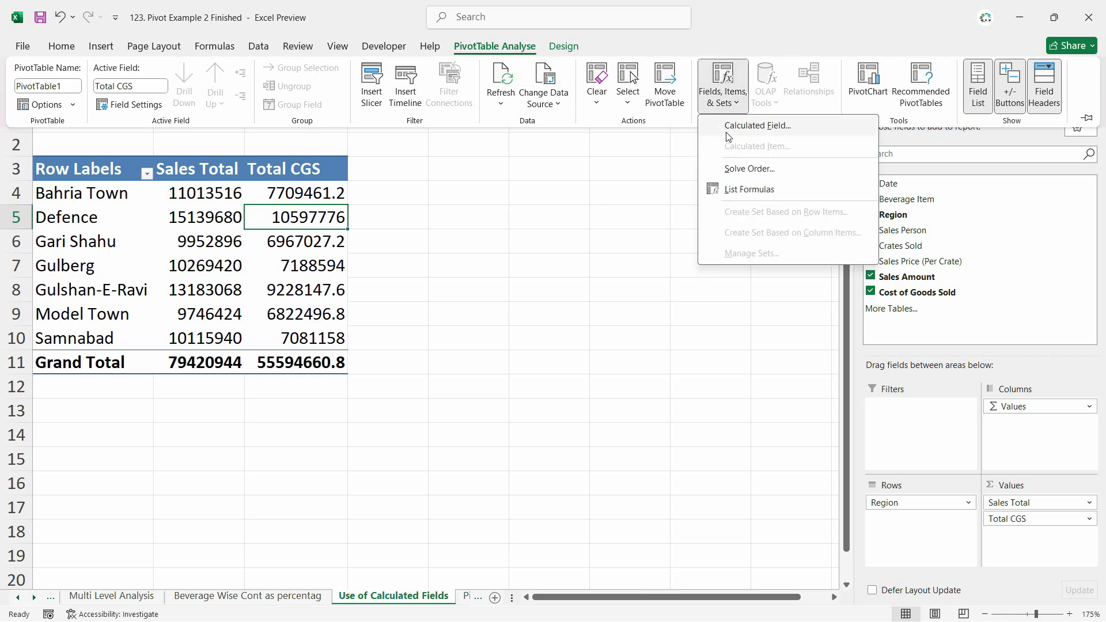
pyautogui.click(783, 135)
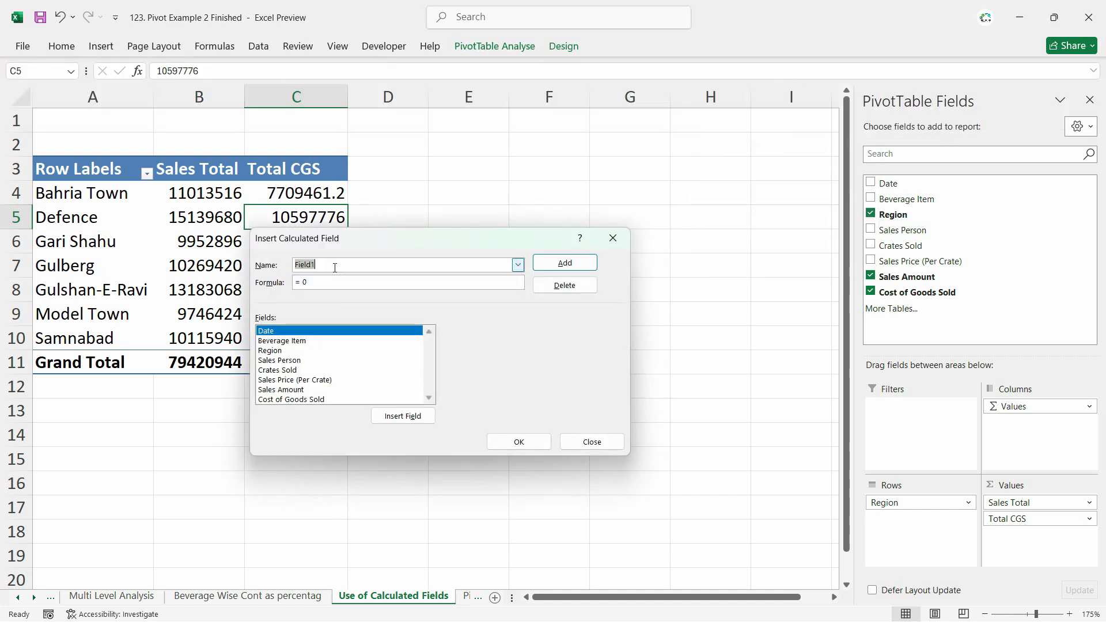
pyautogui.write('Profit')
pyautogui.press('Tab')
pyautogui.click(330, 283)
pyautogui.doubleClick(284, 390)
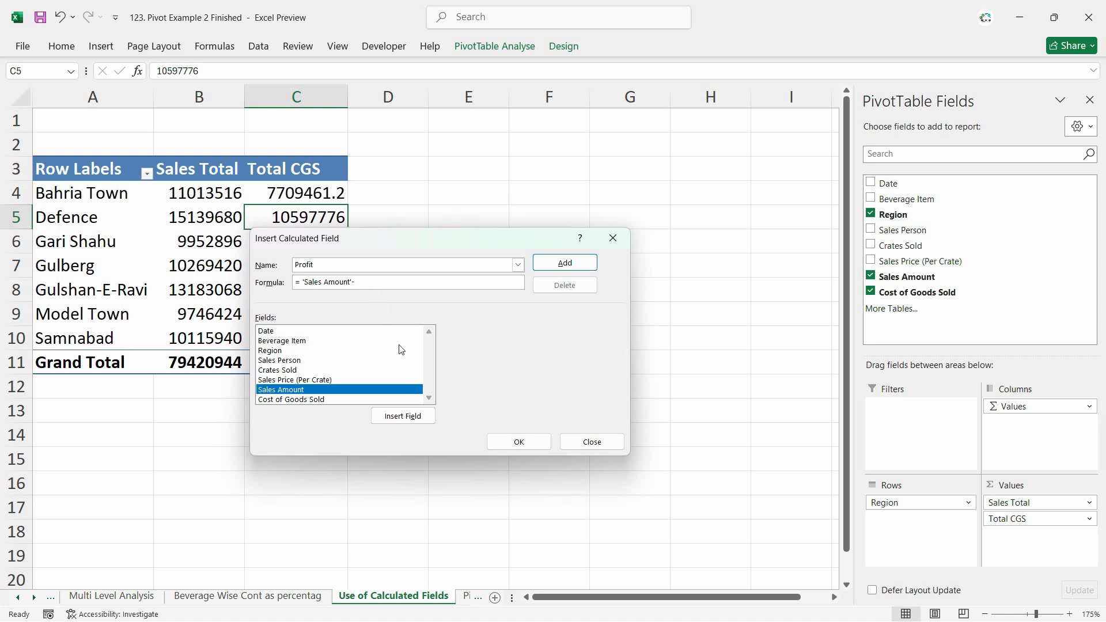
pyautogui.click(316, 400)
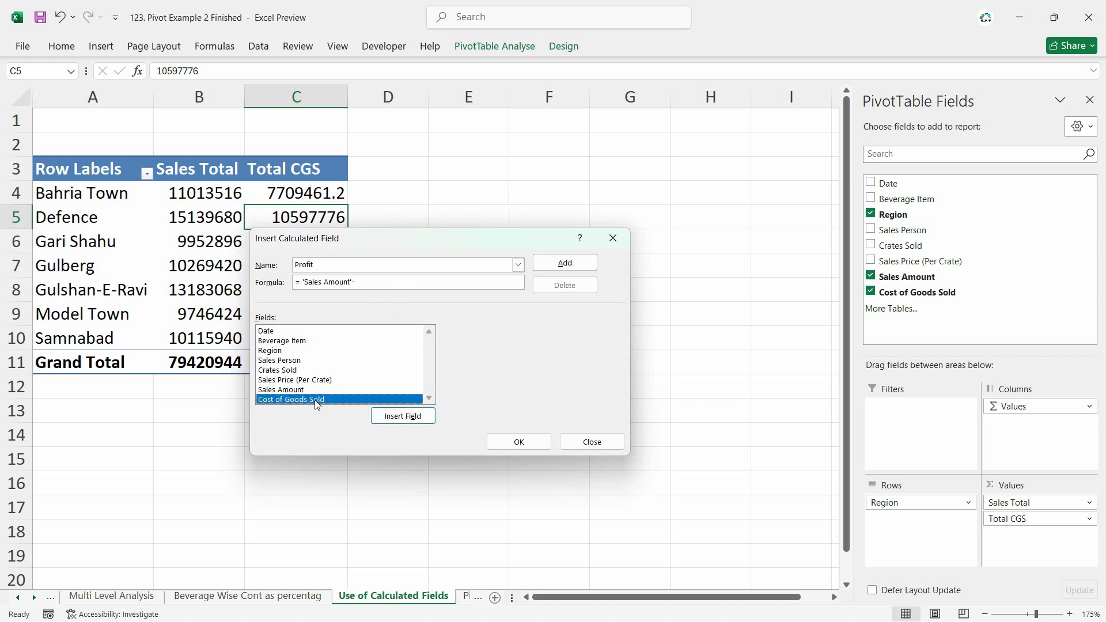
pyautogui.doubleClick(316, 400)
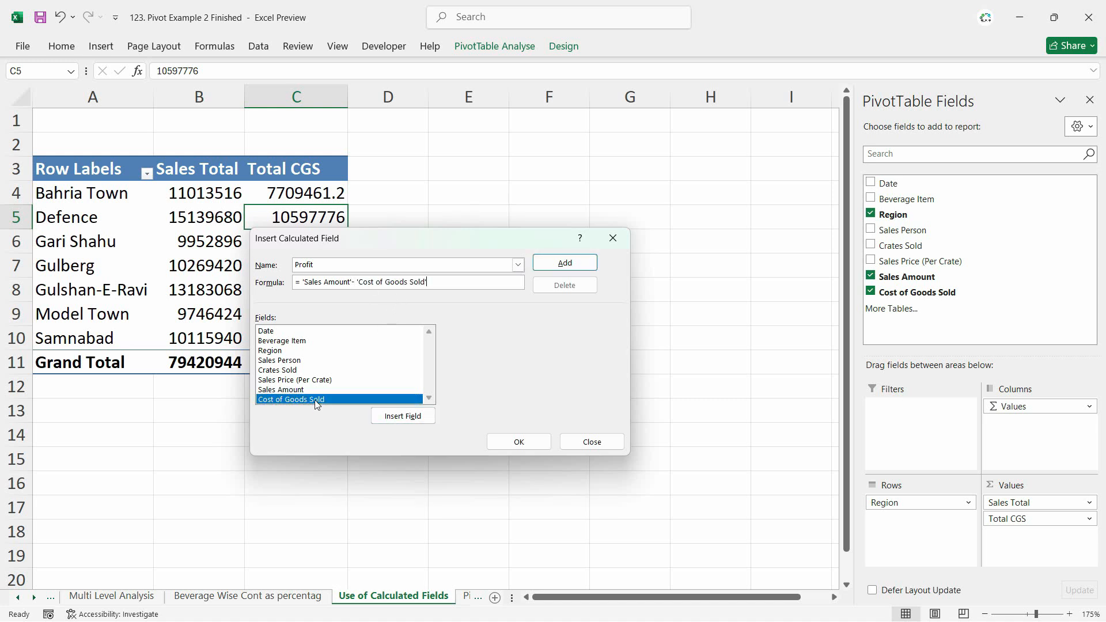
pyautogui.click(519, 442)
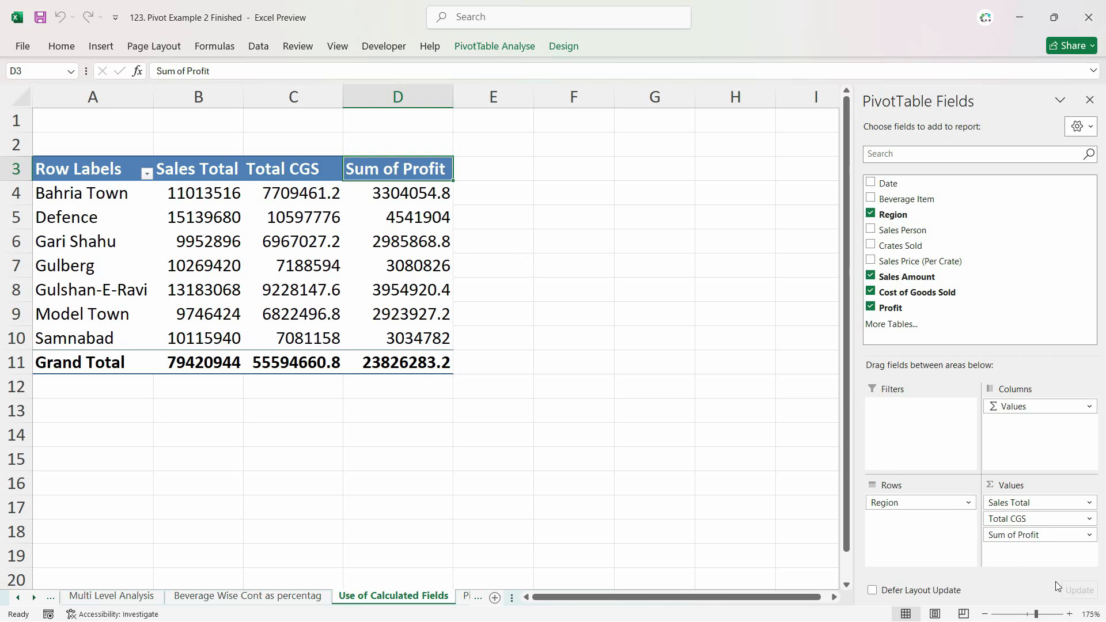
# - Rename the Sum of Profit column header in cell D3 as "Gross Profit"
pyautogui.write('P')
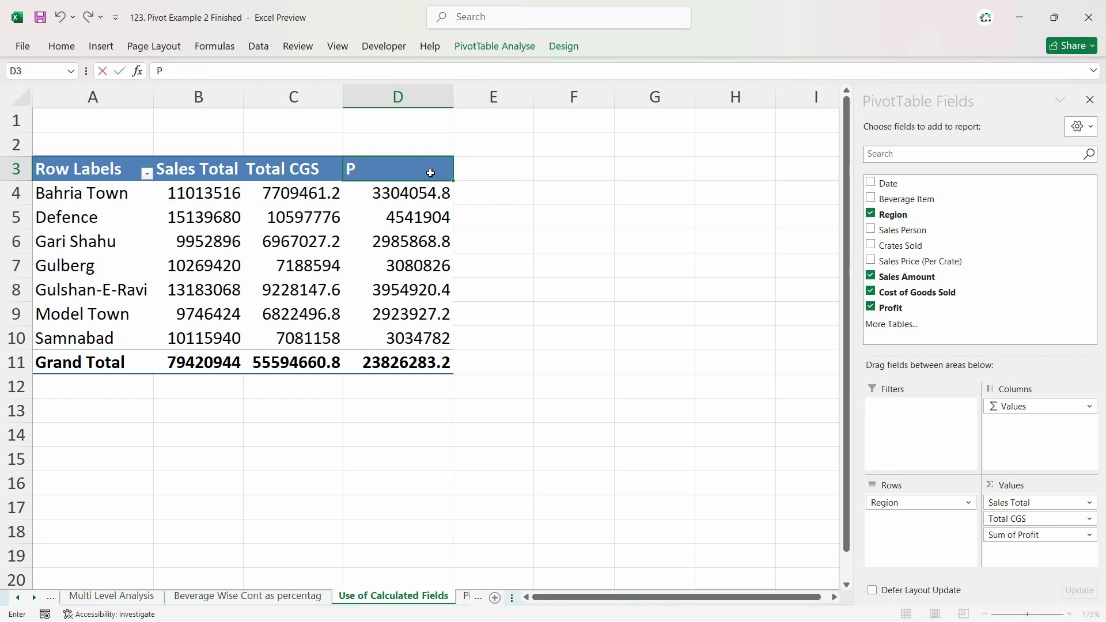
pyautogui.write('rofit')
pyautogui.press('Return')
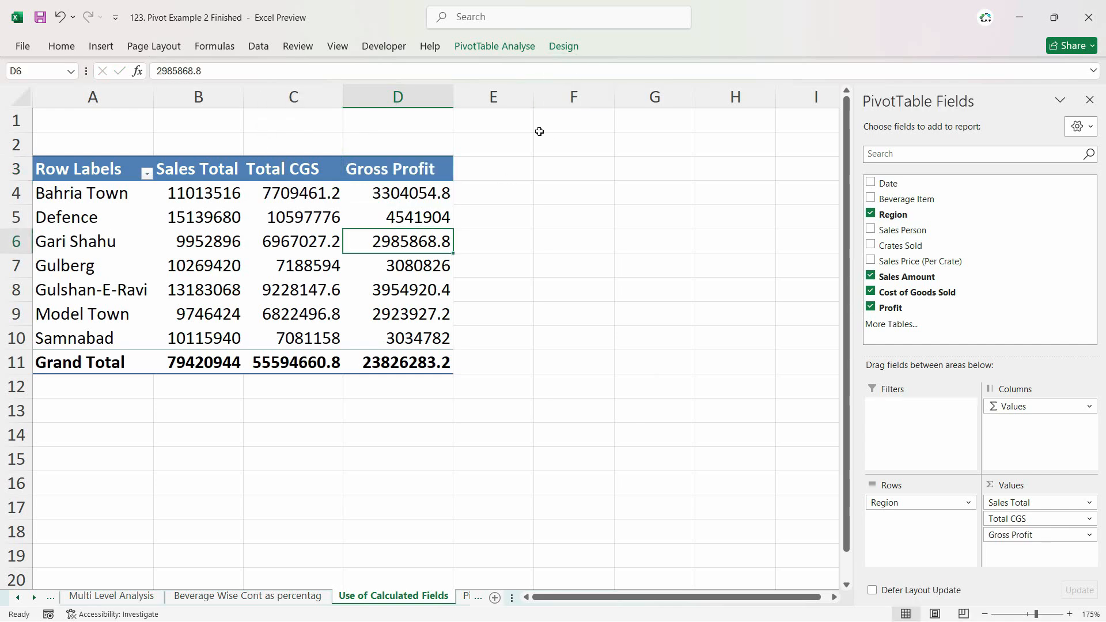
# - Apply the dark teal style from the first row of the Medium styles to the PivotTable
pyautogui.keyDown('ctrl'); pyautogui.scroll(-2, 349, 248); pyautogui.keyUp('ctrl')
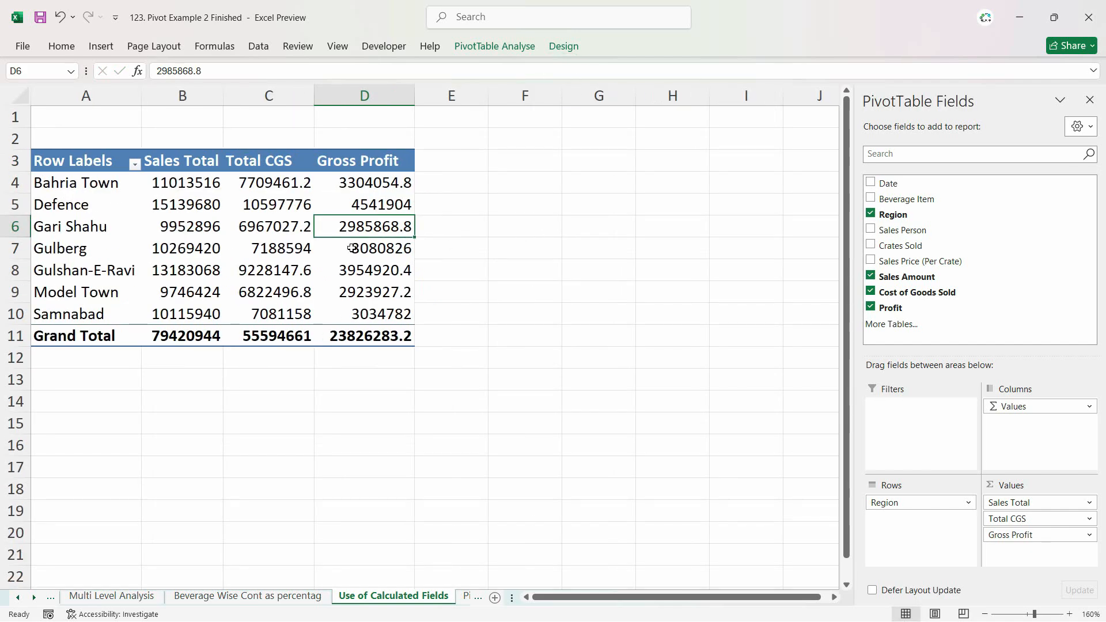
pyautogui.keyDown('ctrl'); pyautogui.scroll(1, 218, 249); pyautogui.keyUp('ctrl')
pyautogui.click(563, 46)
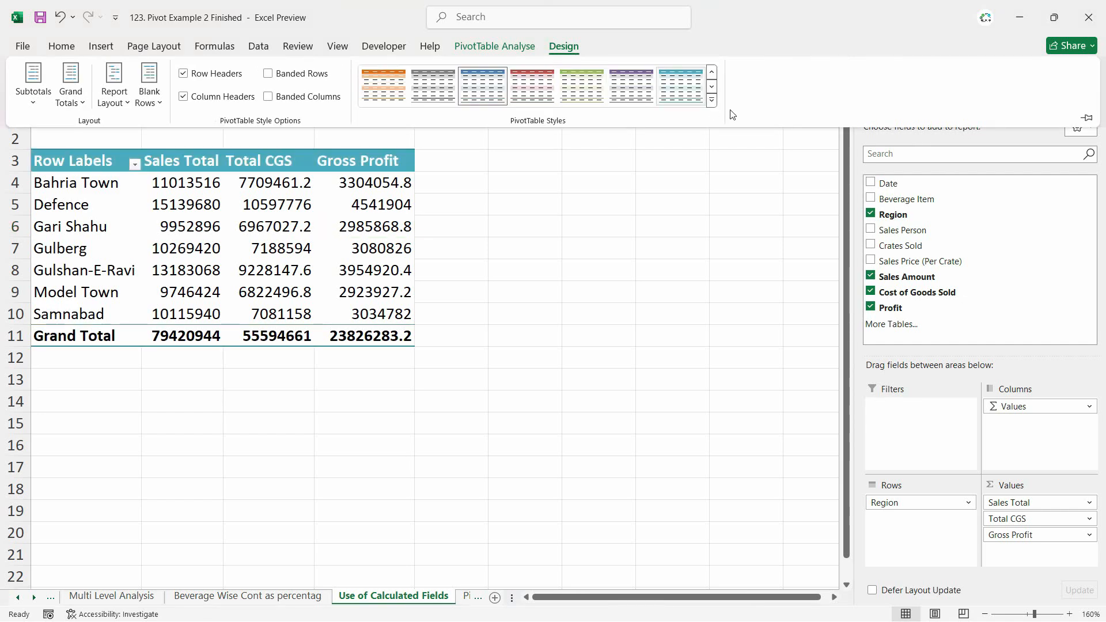
pyautogui.click(699, 100)
pyautogui.click(712, 105)
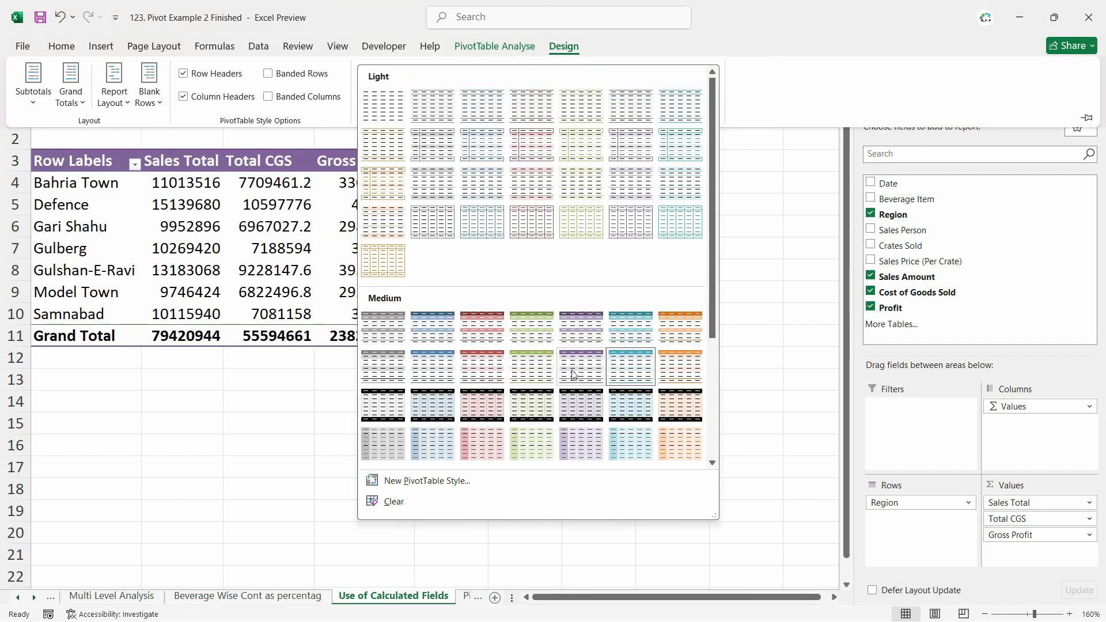
pyautogui.click(632, 334)
pyautogui.click(275, 294)
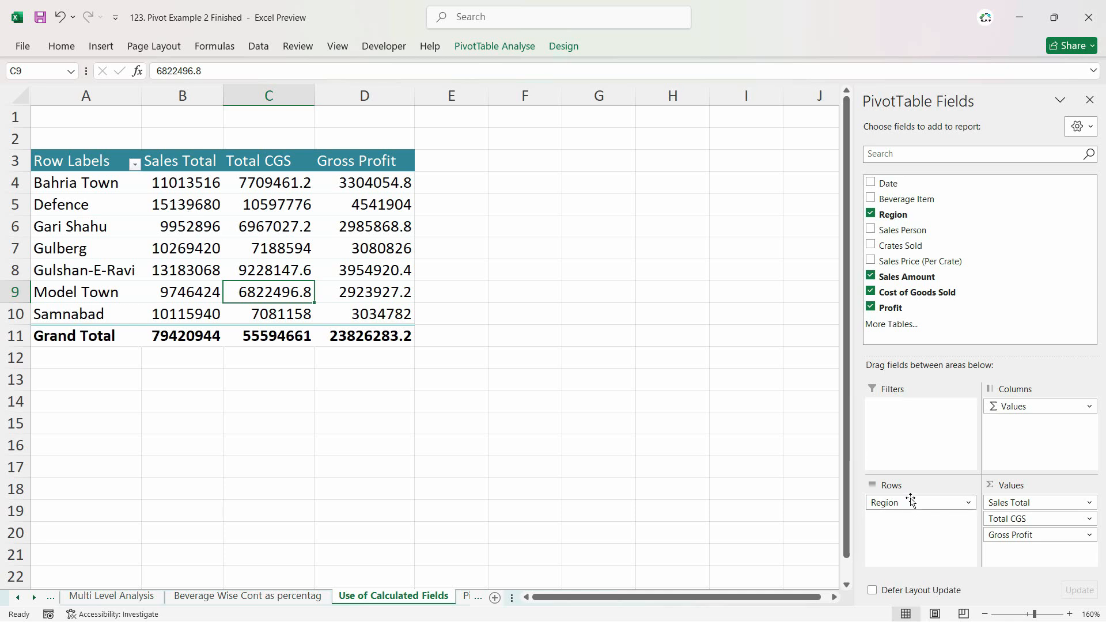
# - Replace Region with Date in the PivotTable's rows, removing the Years, Quarters and Months fields so only Date remains
pyautogui.moveTo(911, 505); pyautogui.dragTo(735, 480)
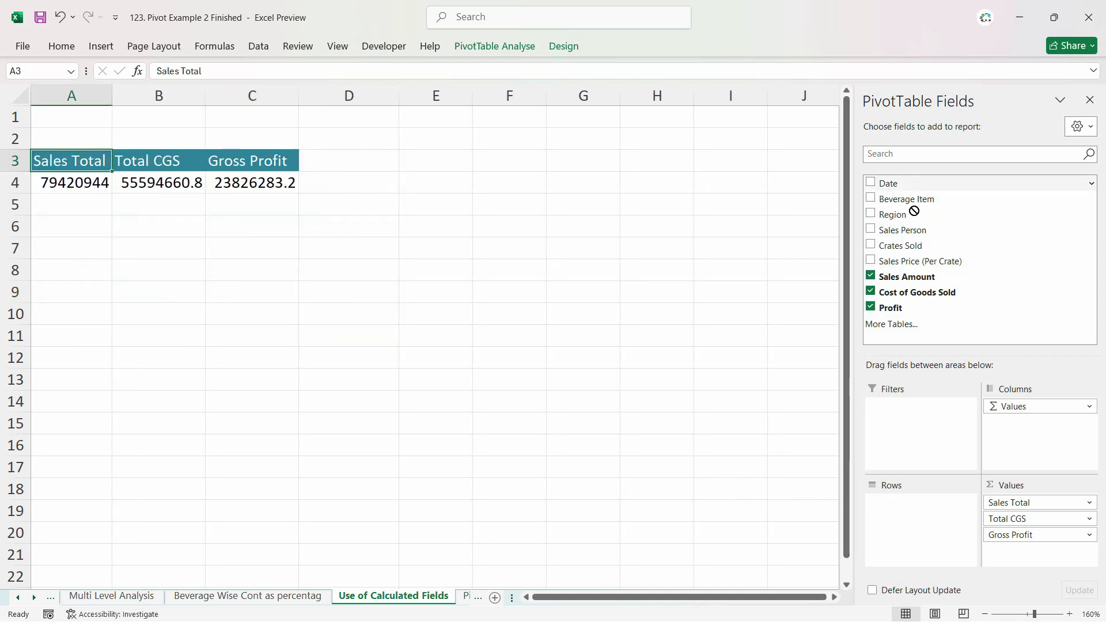
pyautogui.moveTo(888, 183); pyautogui.dragTo(904, 524)
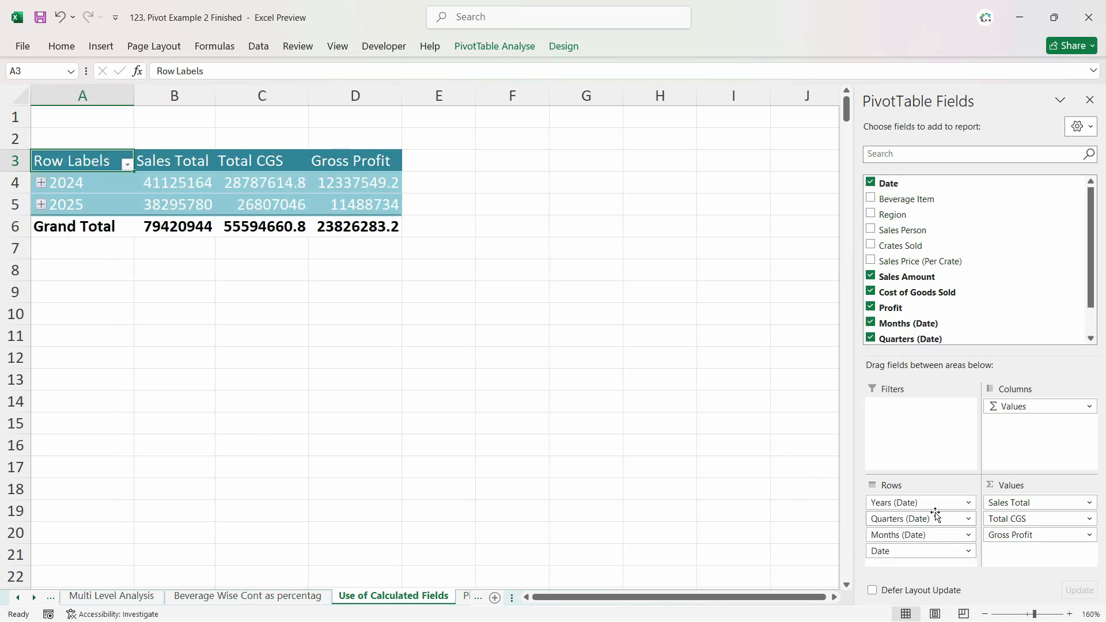
pyautogui.moveTo(928, 505); pyautogui.dragTo(695, 461)
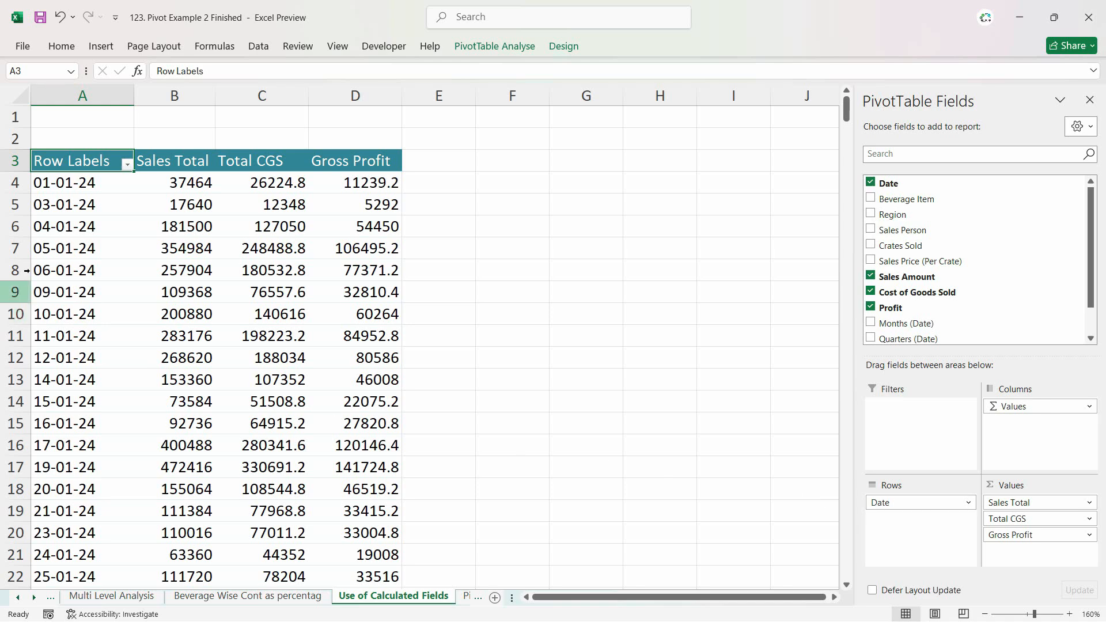
pyautogui.click(72, 245)
pyautogui.click(77, 252)
pyautogui.scroll(-1, 95, 281)
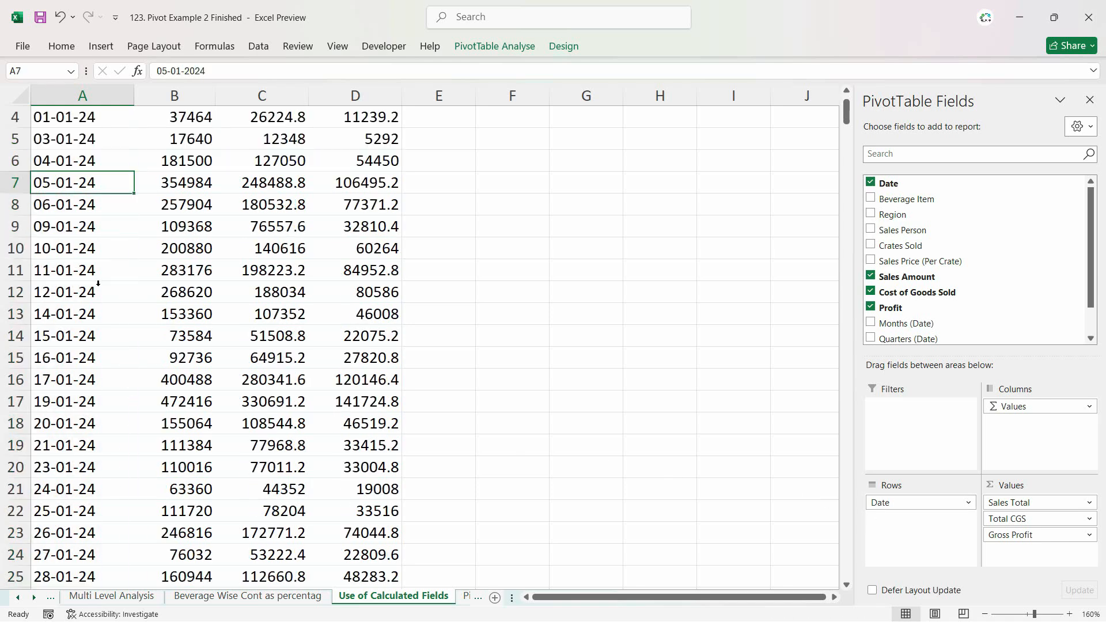
pyautogui.scroll(1, 99, 286)
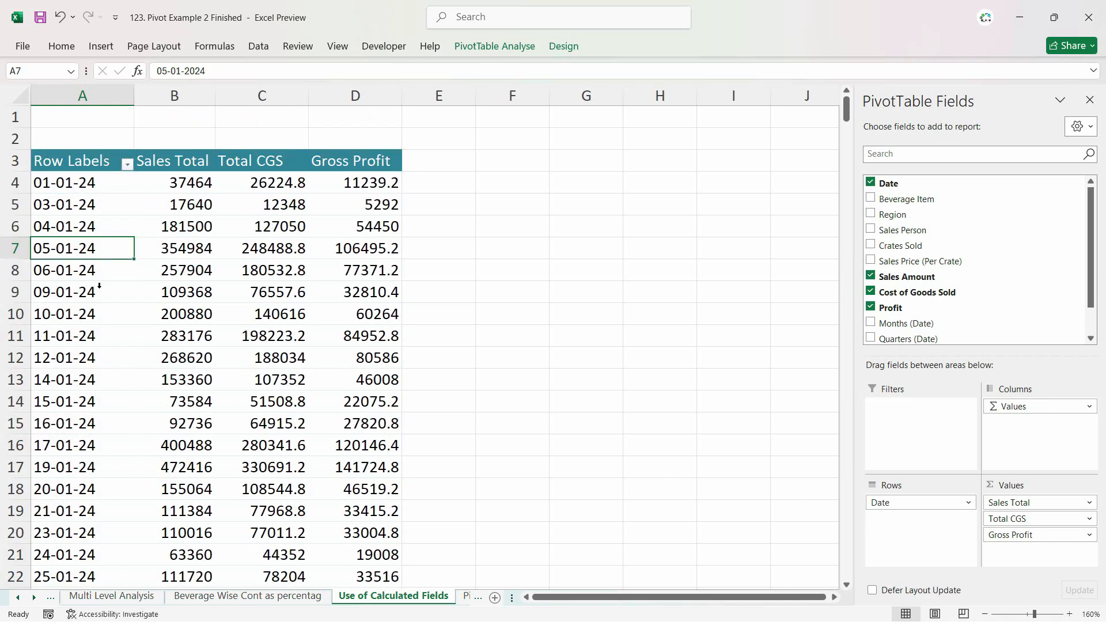
pyautogui.click(71, 207)
pyautogui.click(71, 206)
pyautogui.rightClick(71, 206)
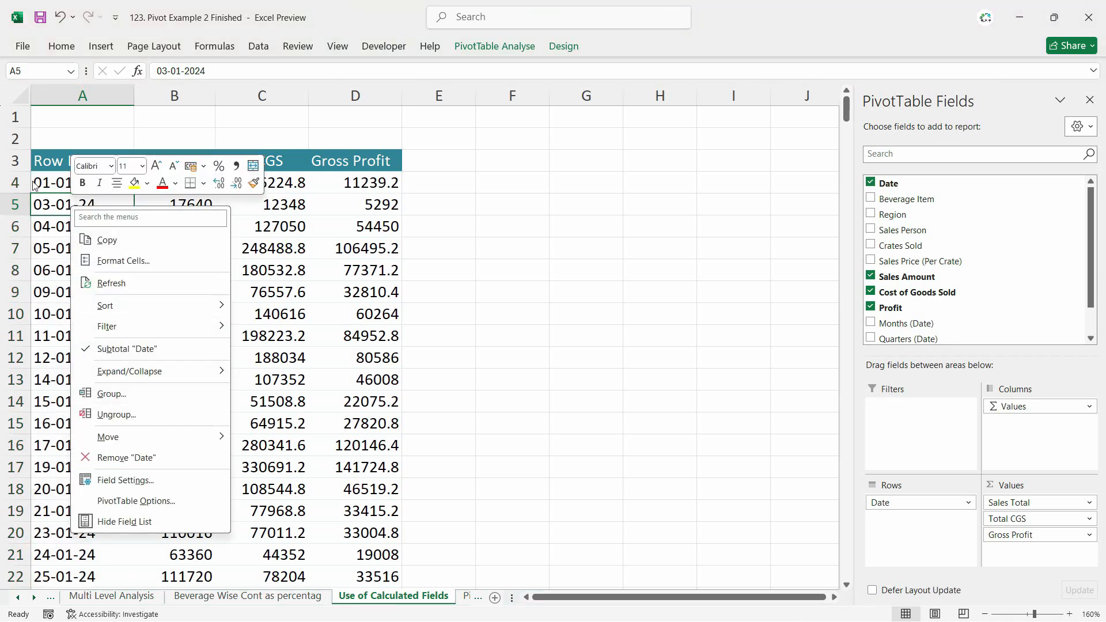
pyautogui.click(64, 206)
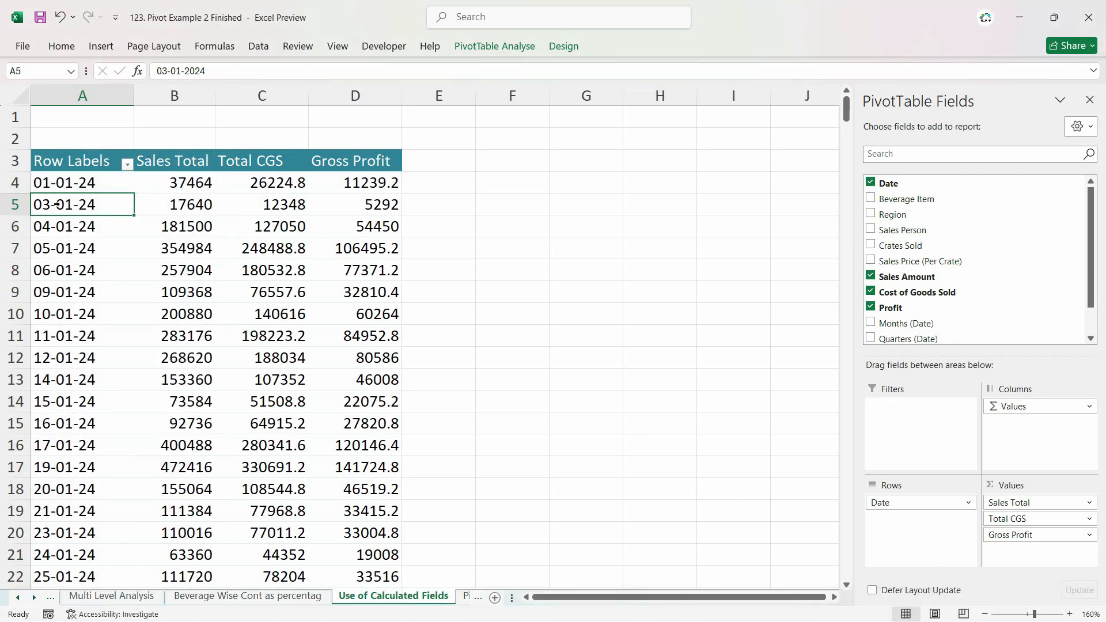
# - Group the date row labels by Months and Years, leaving out Quarters
pyautogui.rightClick(62, 208)
pyautogui.click(118, 391)
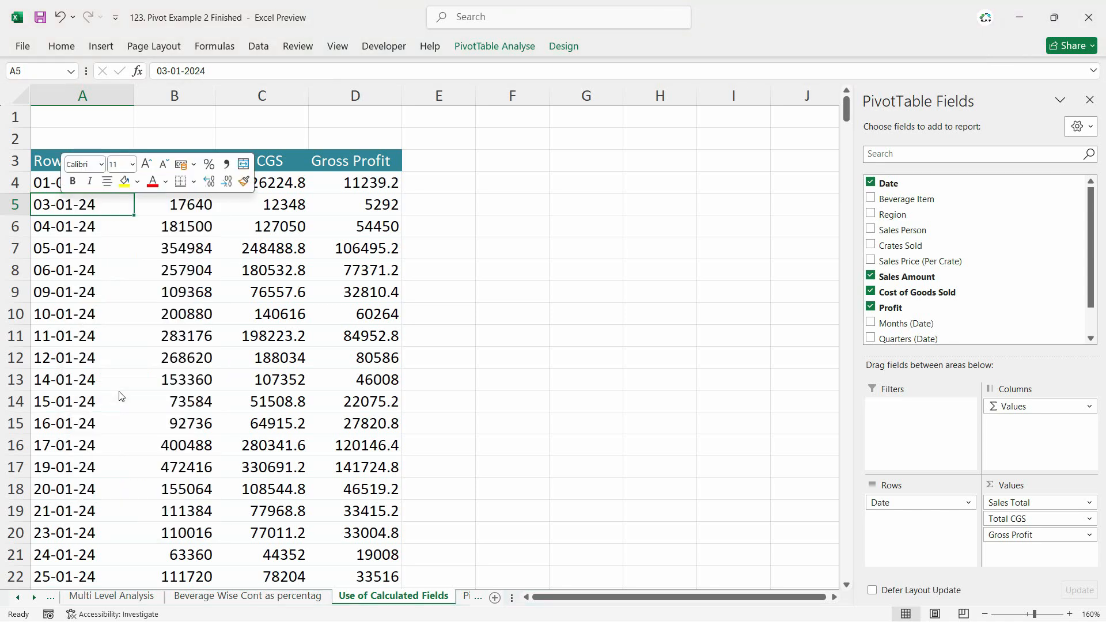
pyautogui.moveTo(197, 275); pyautogui.dragTo(610, 259)
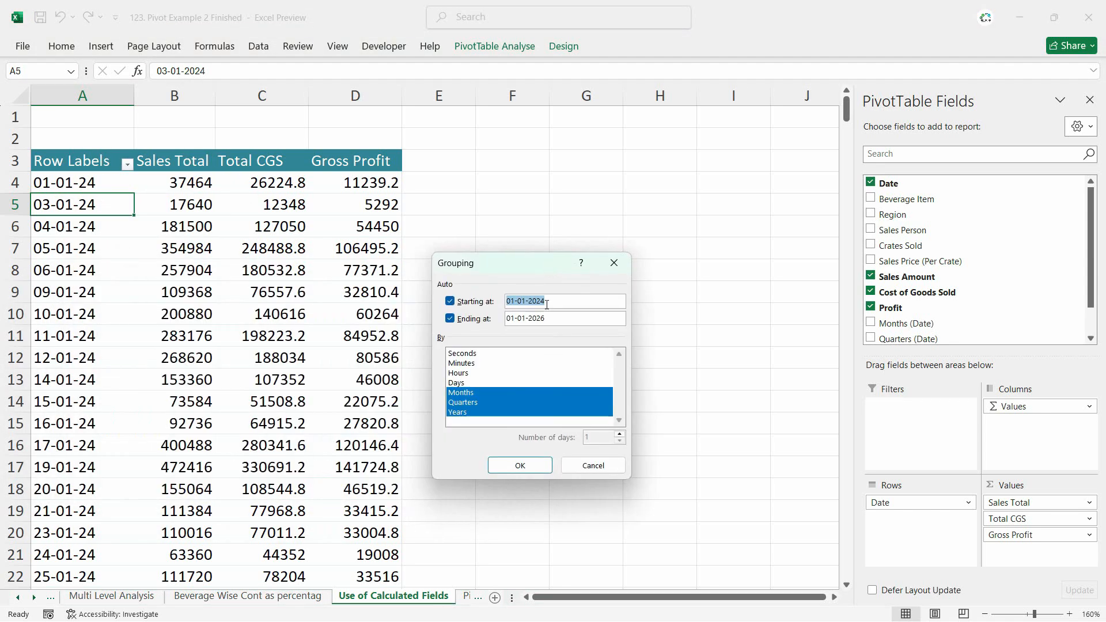
pyautogui.click(469, 395)
pyautogui.click(462, 404)
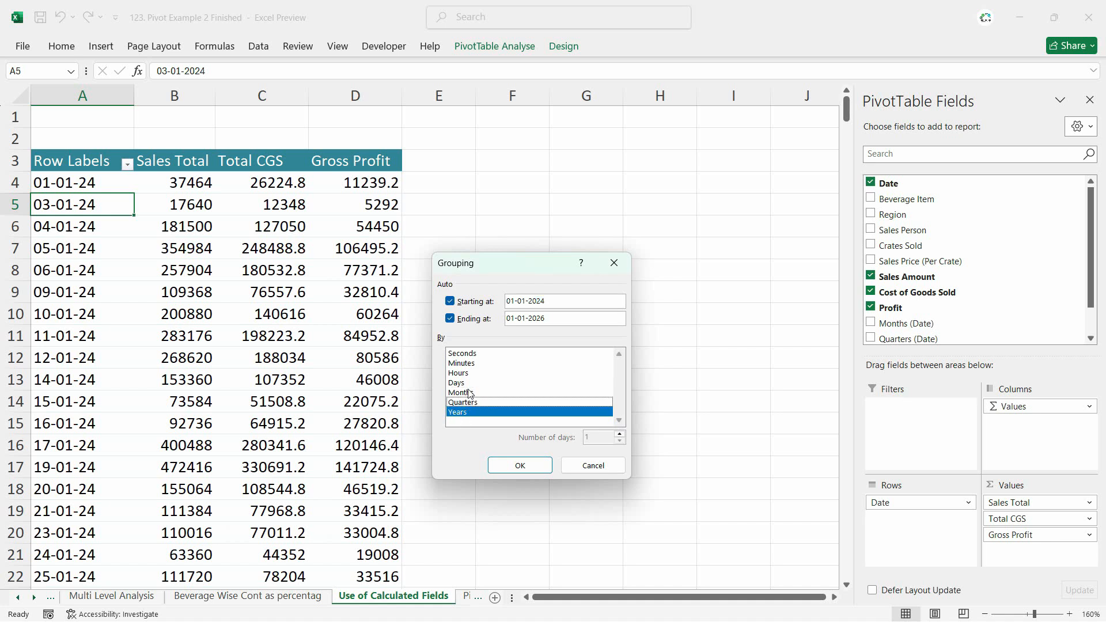
pyautogui.click(469, 395)
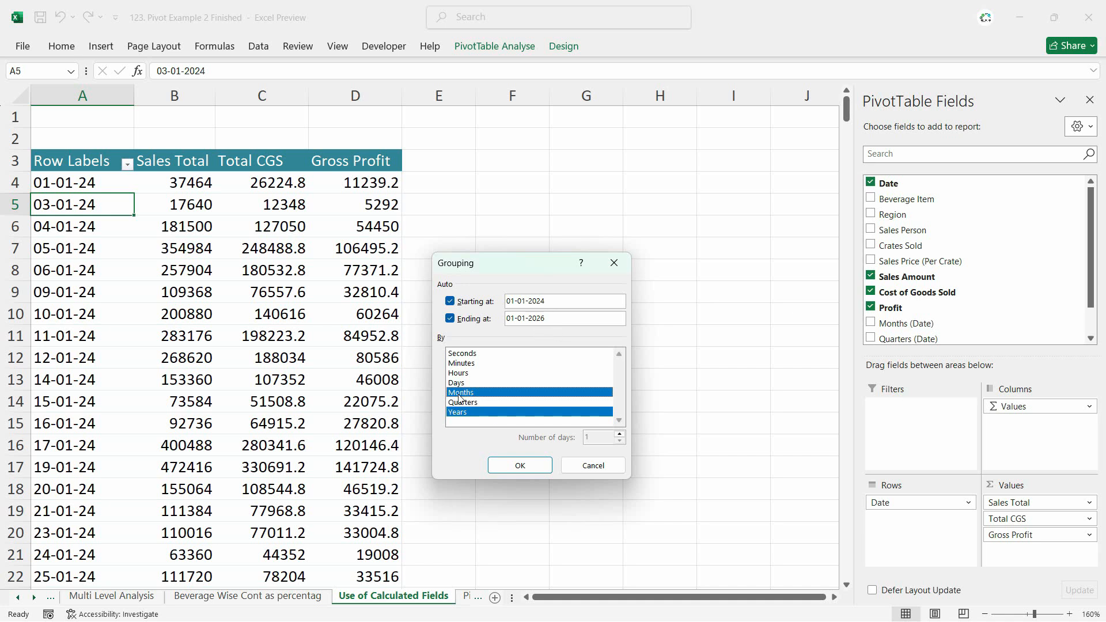
pyautogui.click(519, 466)
pyautogui.press('Down')
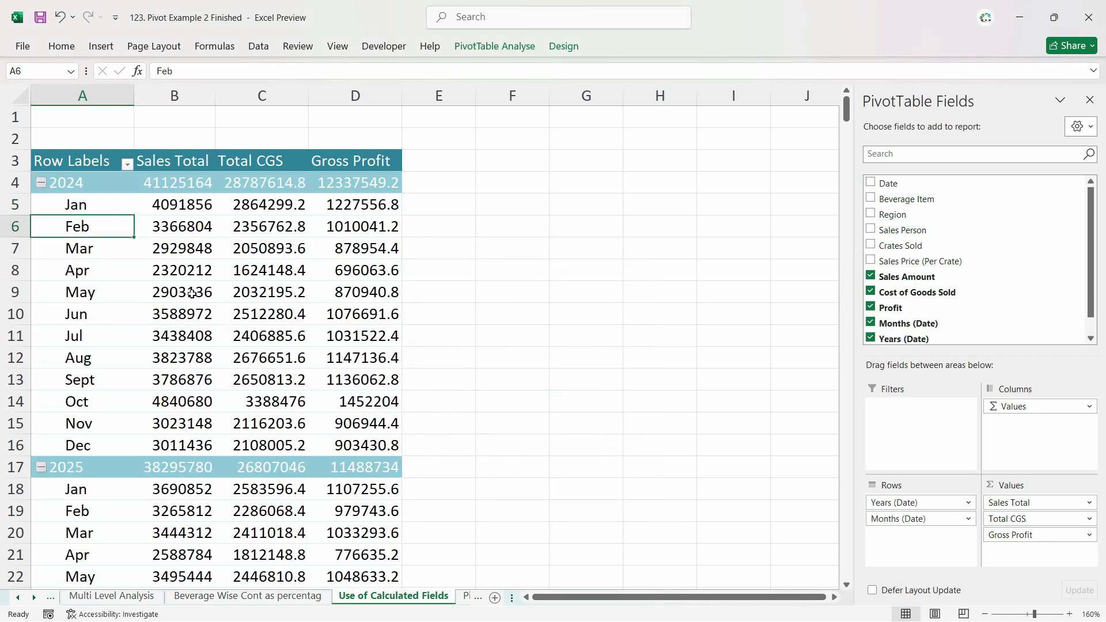
# - Collapse the whole Years field to yearly totals and expand it again to show the months
pyautogui.click(86, 209)
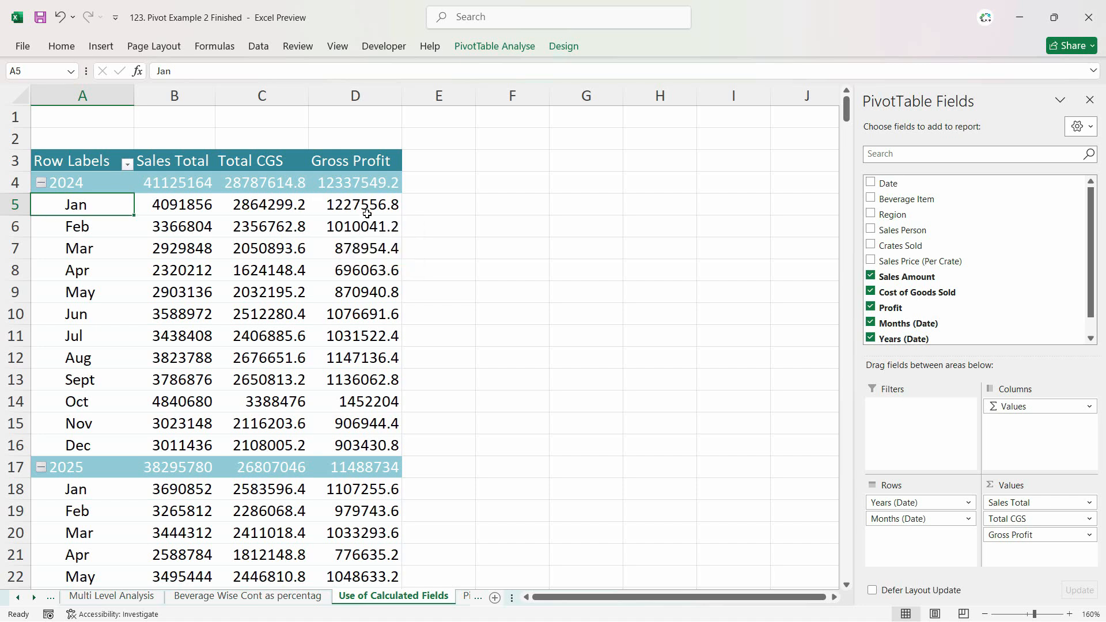
pyautogui.press('Up')
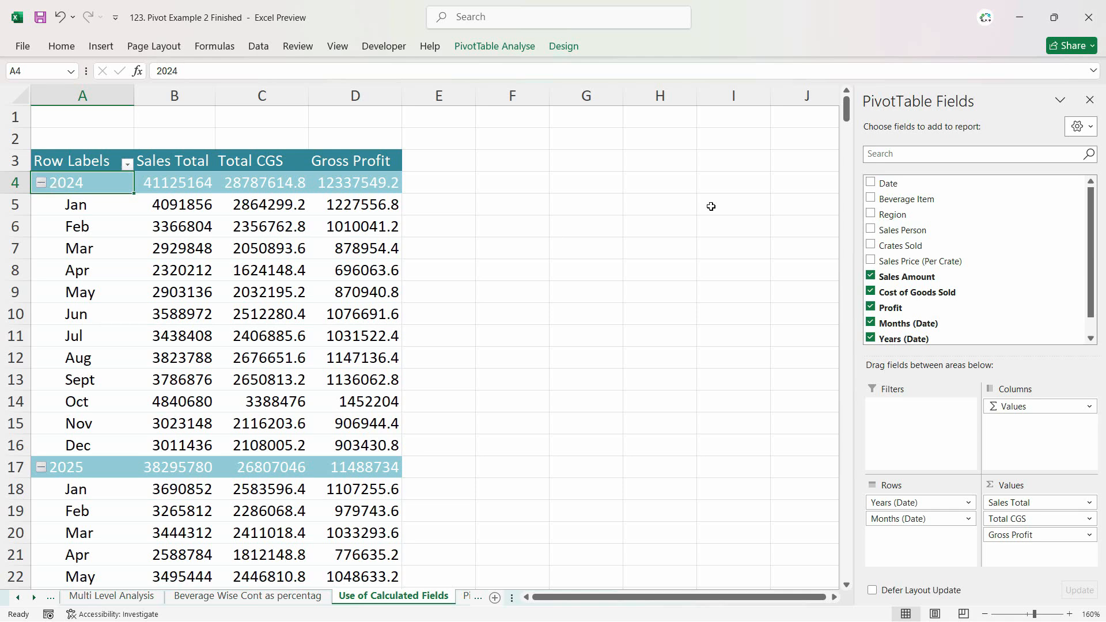
pyautogui.click(495, 46)
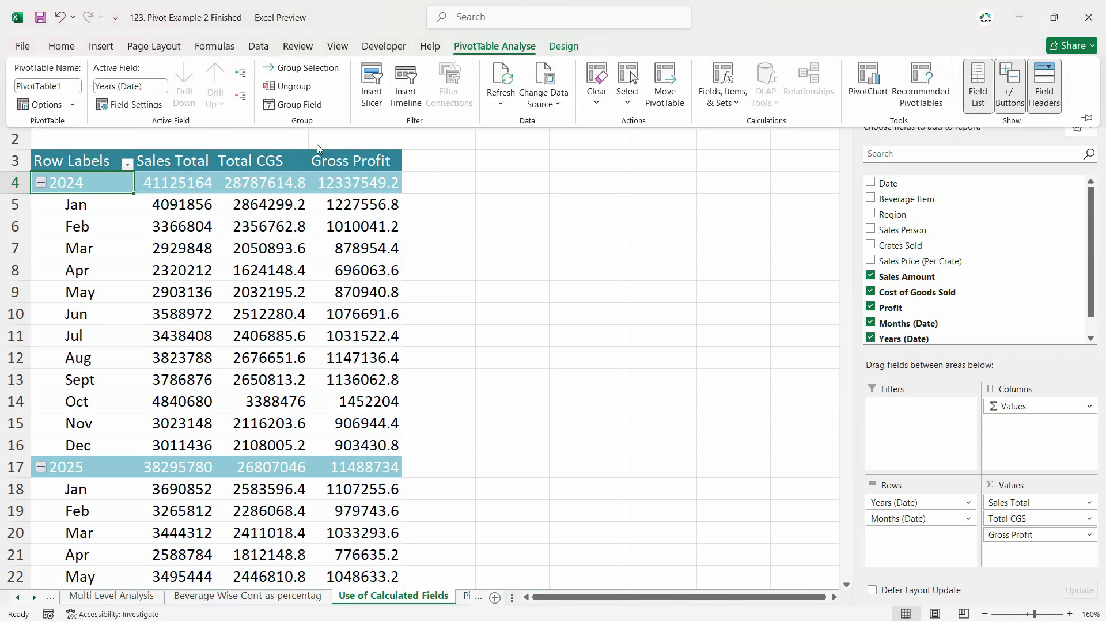
pyautogui.click(240, 96)
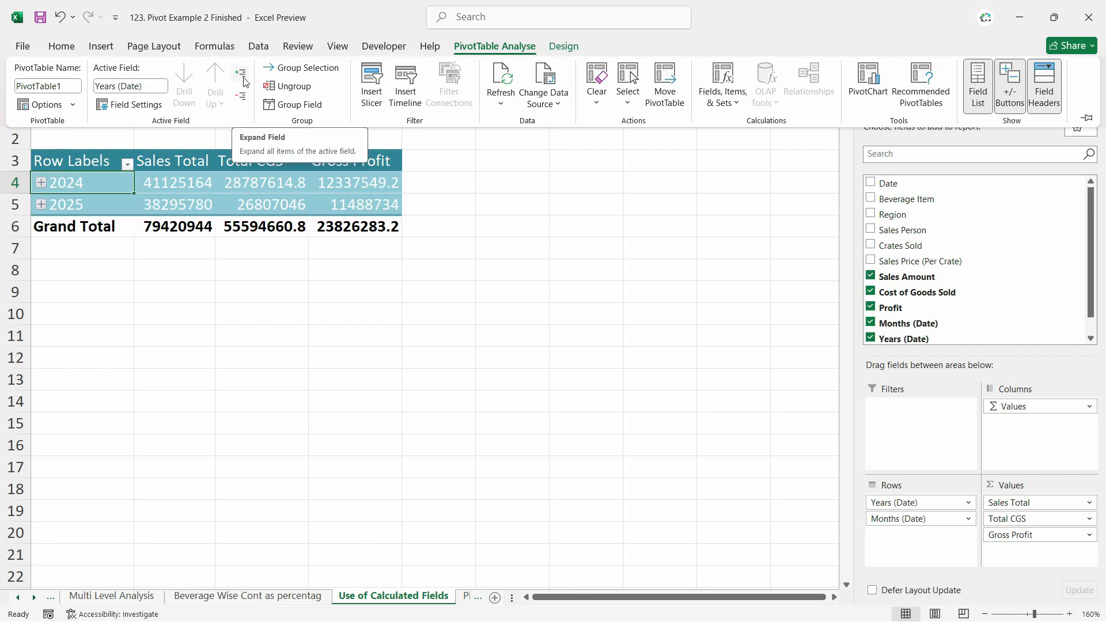
pyautogui.click(243, 78)
pyautogui.click(242, 96)
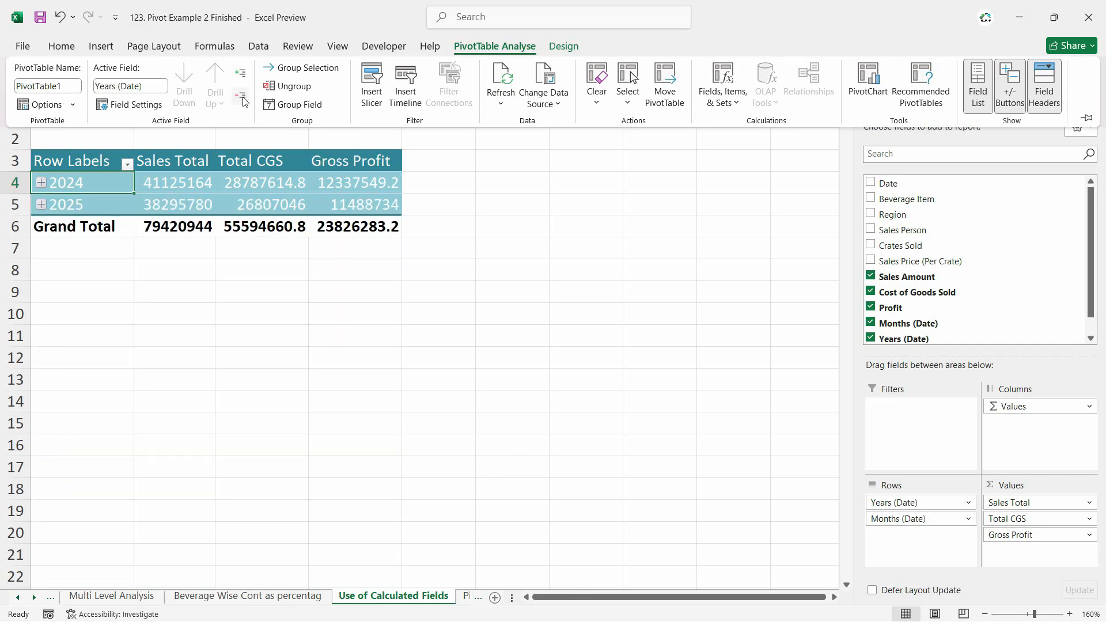
pyautogui.click(242, 76)
pyautogui.click(333, 237)
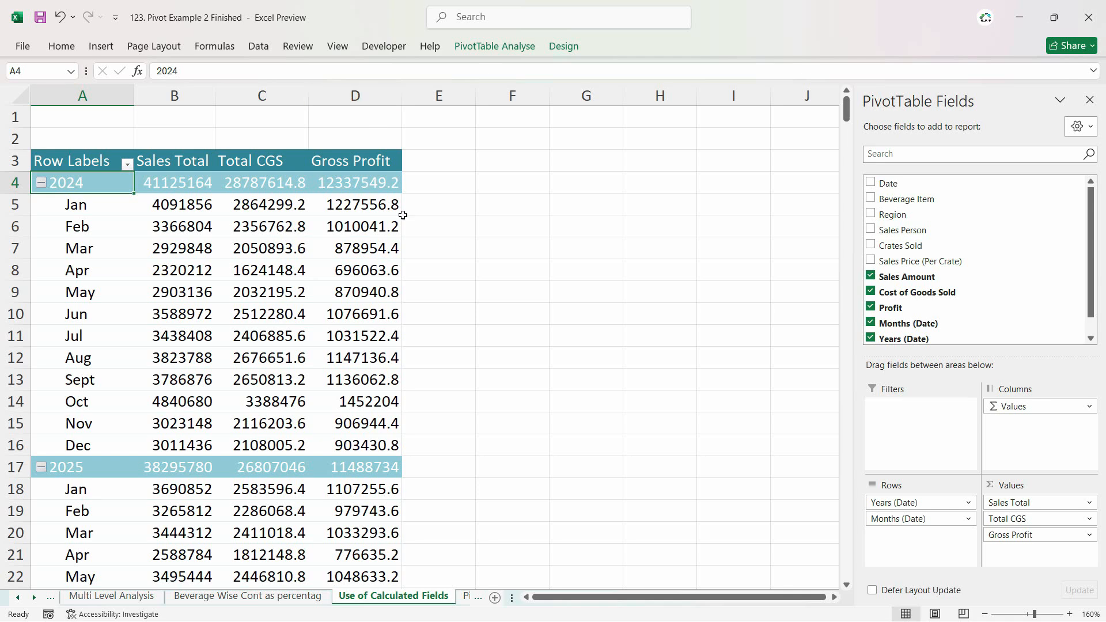
# - Format the Sales Total, Total CGS and Gross Profit columns in comma style with no decimal places
pyautogui.moveTo(363, 96); pyautogui.dragTo(172, 95)
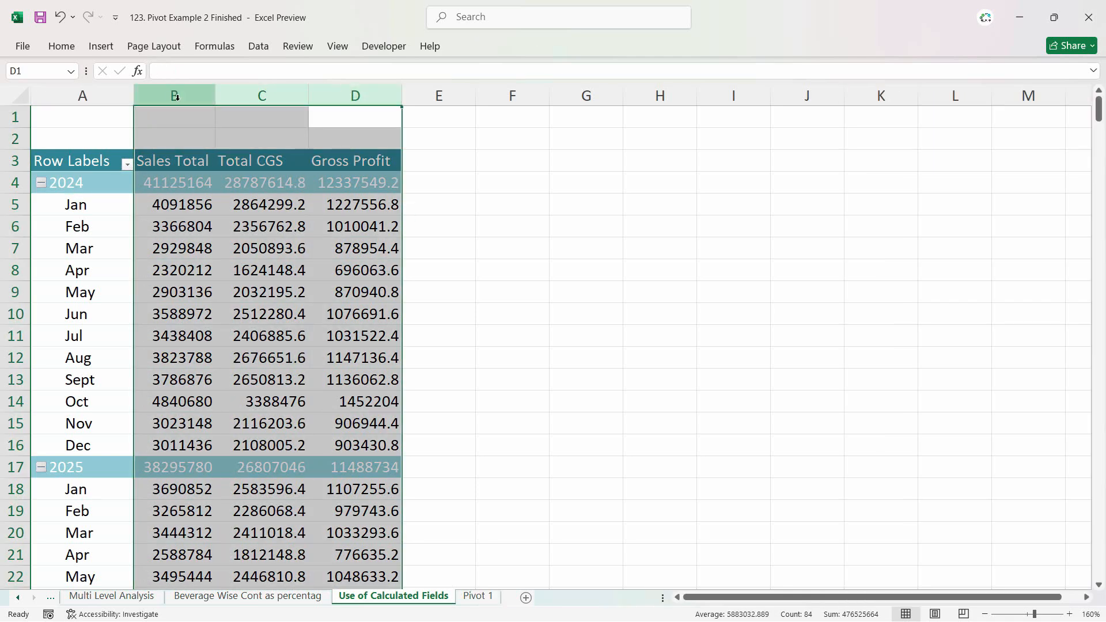
pyautogui.click(52, 49)
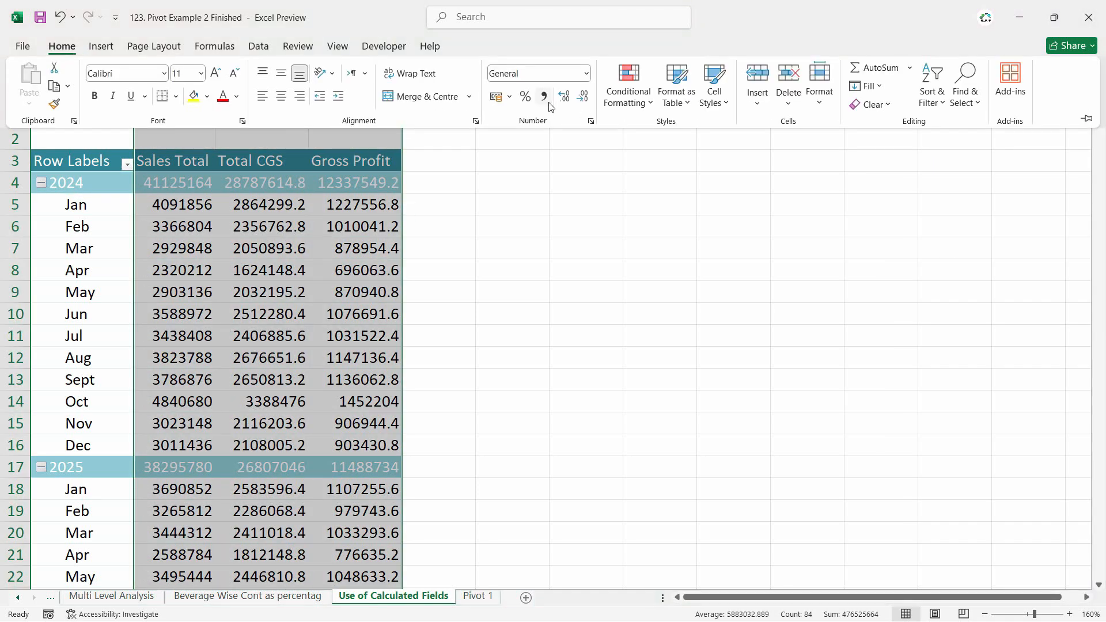
pyautogui.click(543, 96)
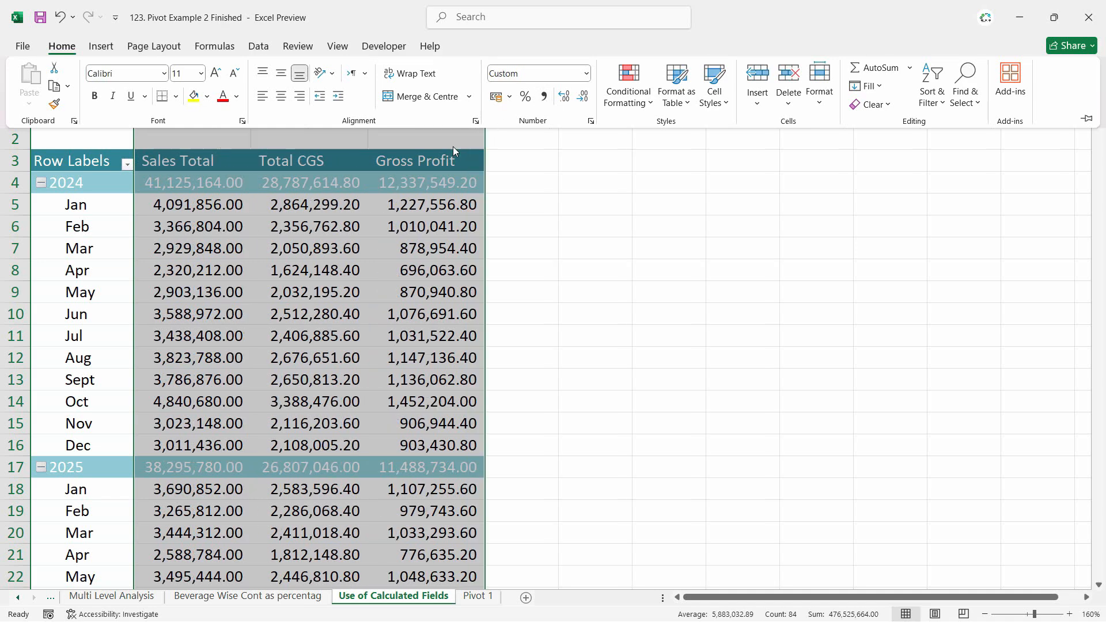
pyautogui.click(585, 102)
pyautogui.click(584, 102)
pyautogui.click(405, 292)
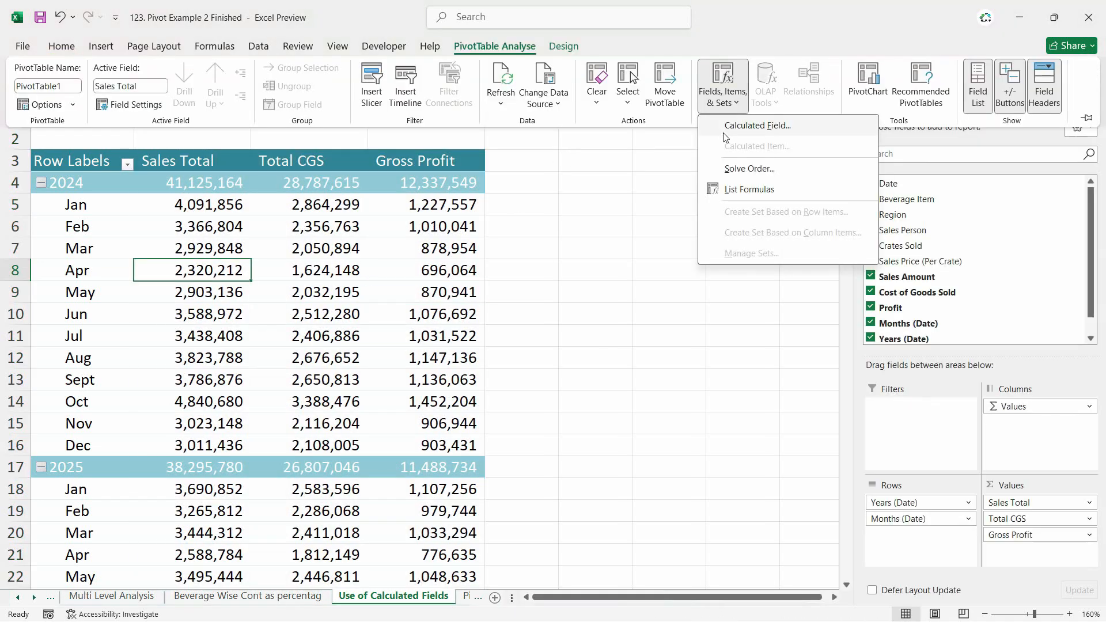